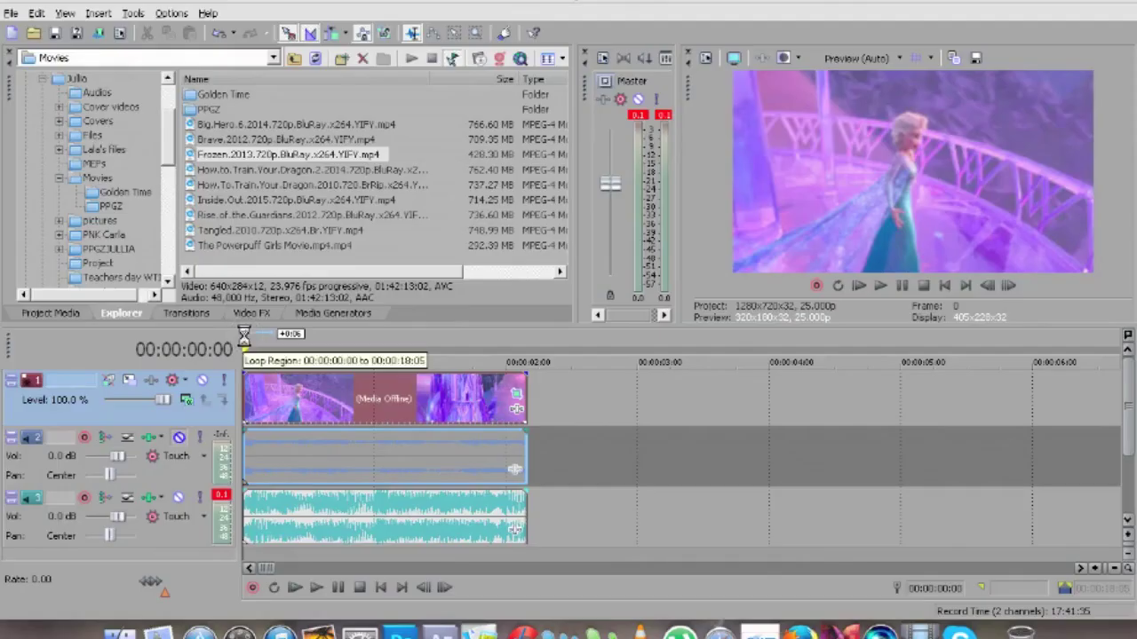
# Delete the muted audio track beneath the Frozen video track
pyautogui.rightClick(584, 449)
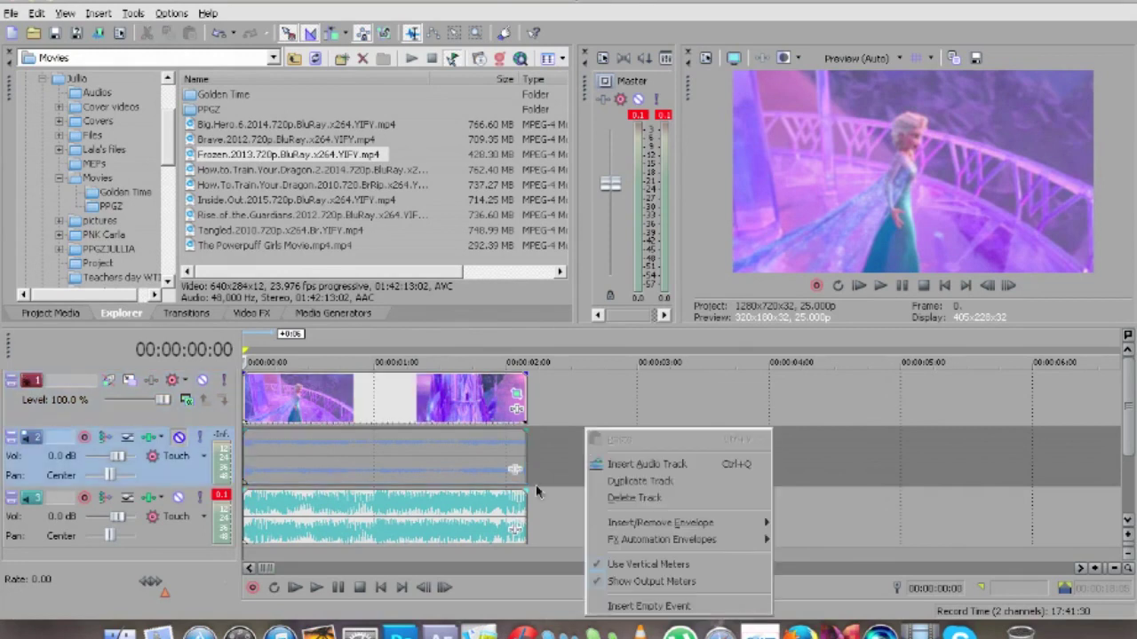
pyautogui.click(632, 498)
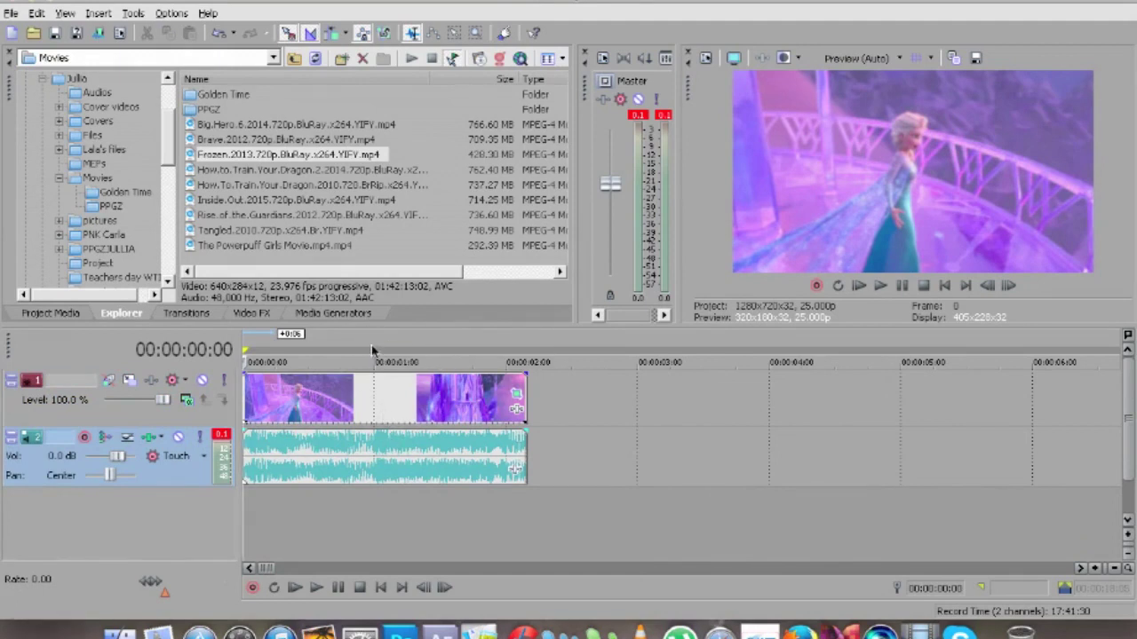
# Play the clip from the start to find the first beat, and place the timeline cursor at 00:00:00:24
pyautogui.click(391, 455)
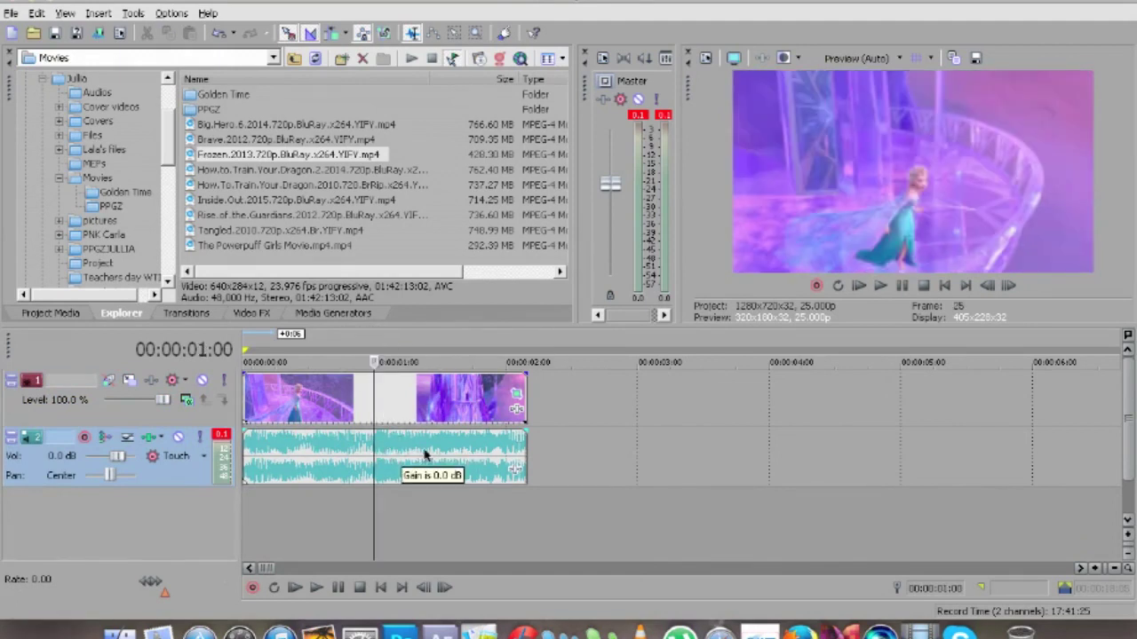
pyautogui.click(249, 342)
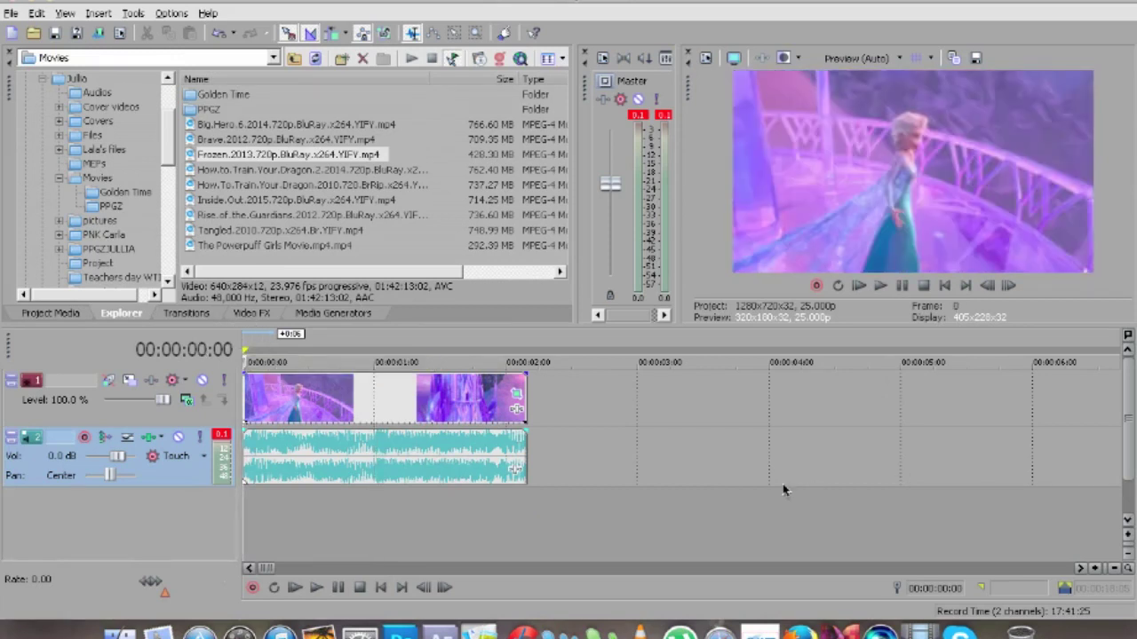
pyautogui.press('space')
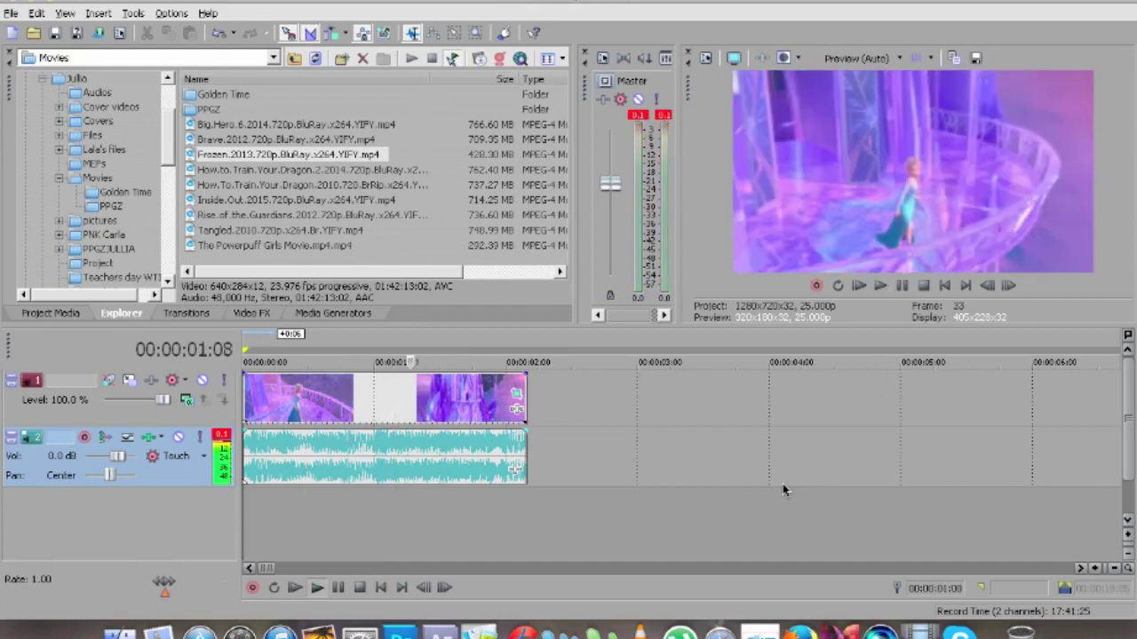
pyautogui.press('space')
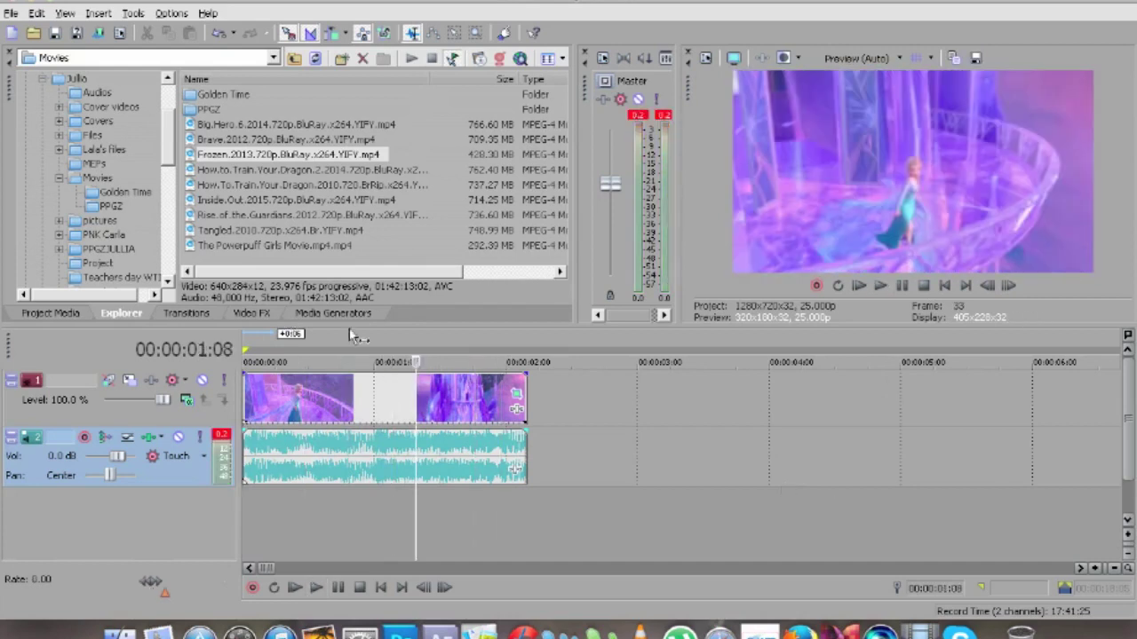
pyautogui.click(371, 343)
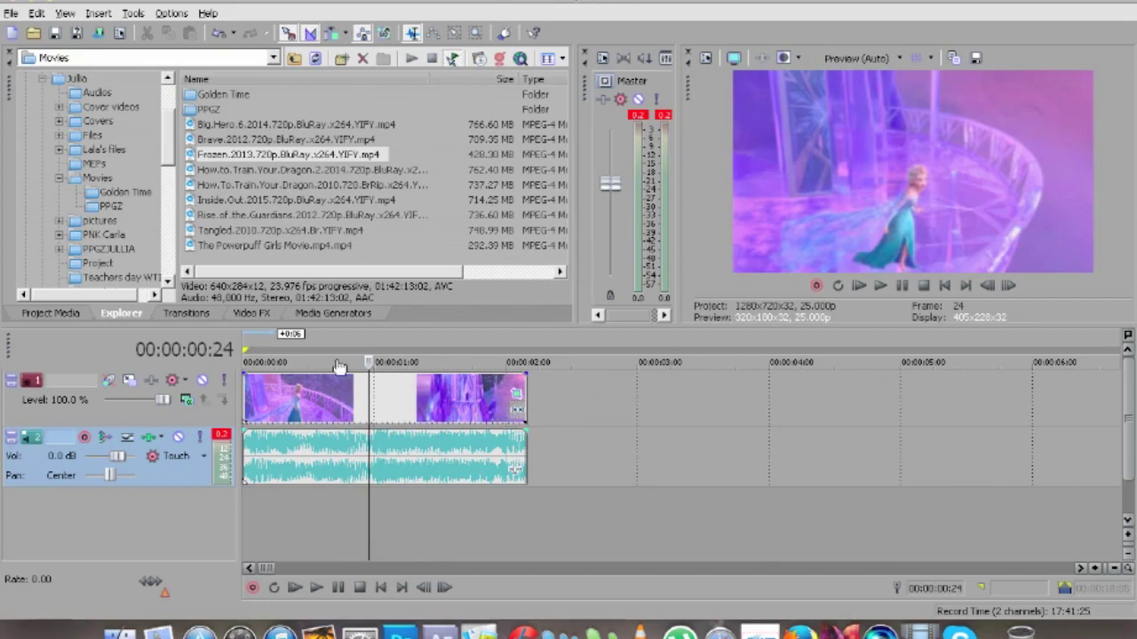
# Add the Sony Brightness and Contrast effect to the Frozen video event
pyautogui.hotkey('ctrl', 'o')
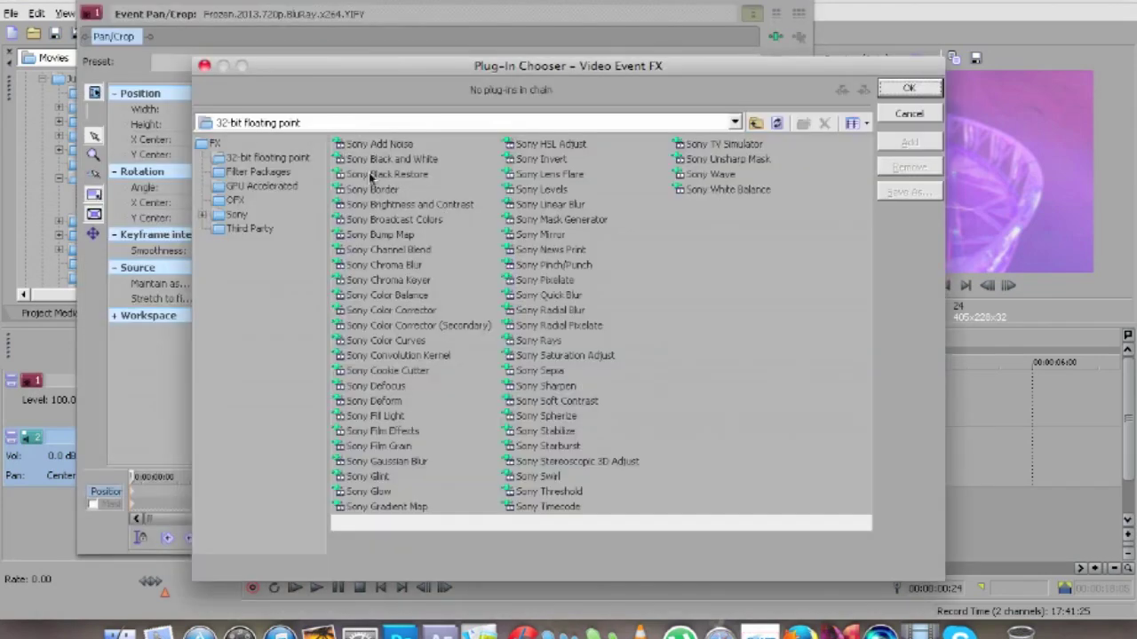
pyautogui.doubleClick(399, 205)
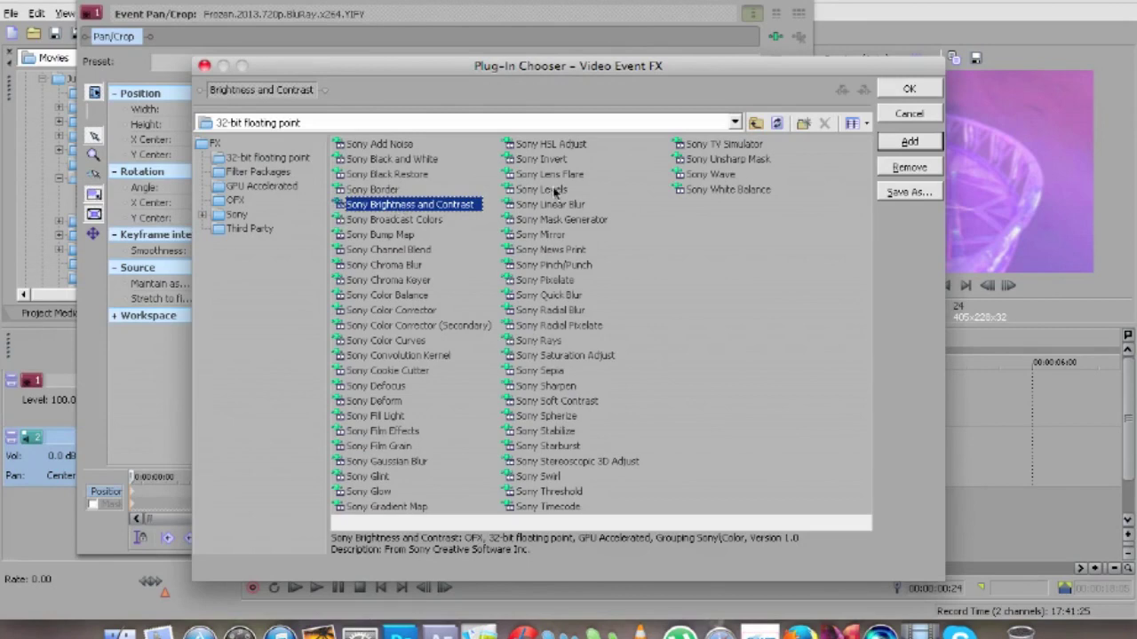
pyautogui.click(913, 89)
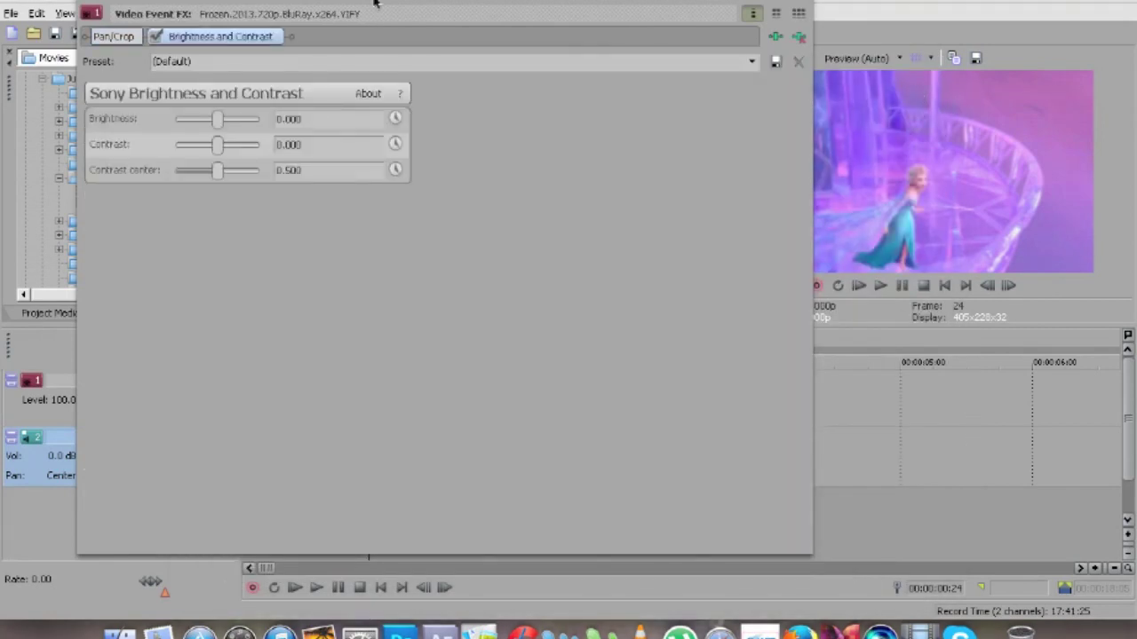
pyautogui.moveTo(375, 4); pyautogui.dragTo(320, 4)
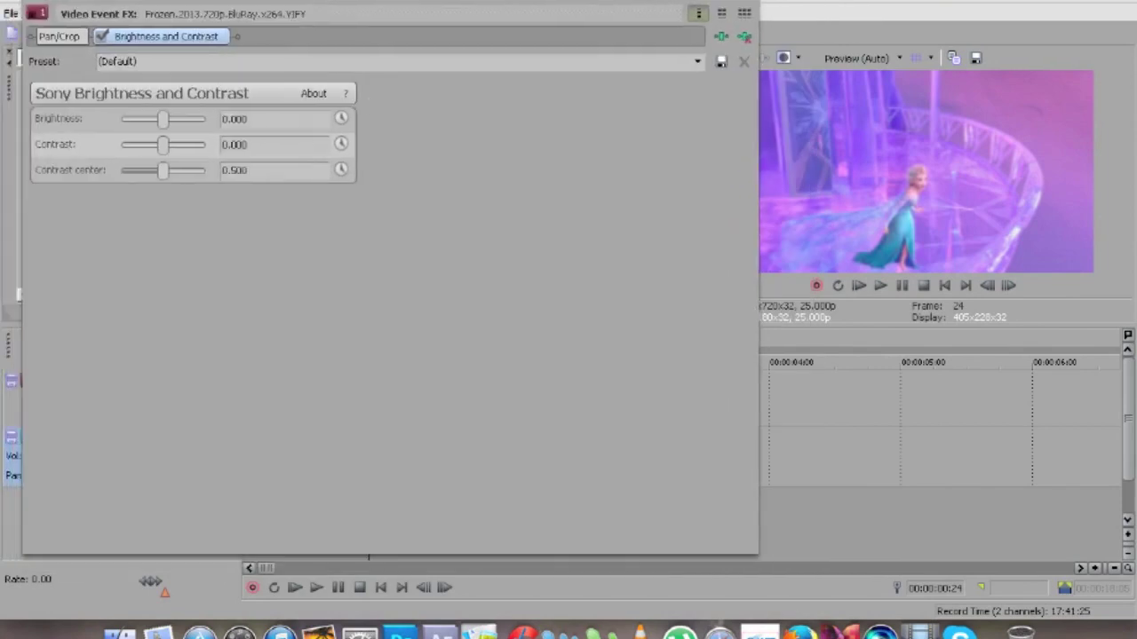
# Enable Brightness animation, sync the effect timeline to the project cursor, and move the starting keyframe to 00:00:00:24
pyautogui.click(342, 119)
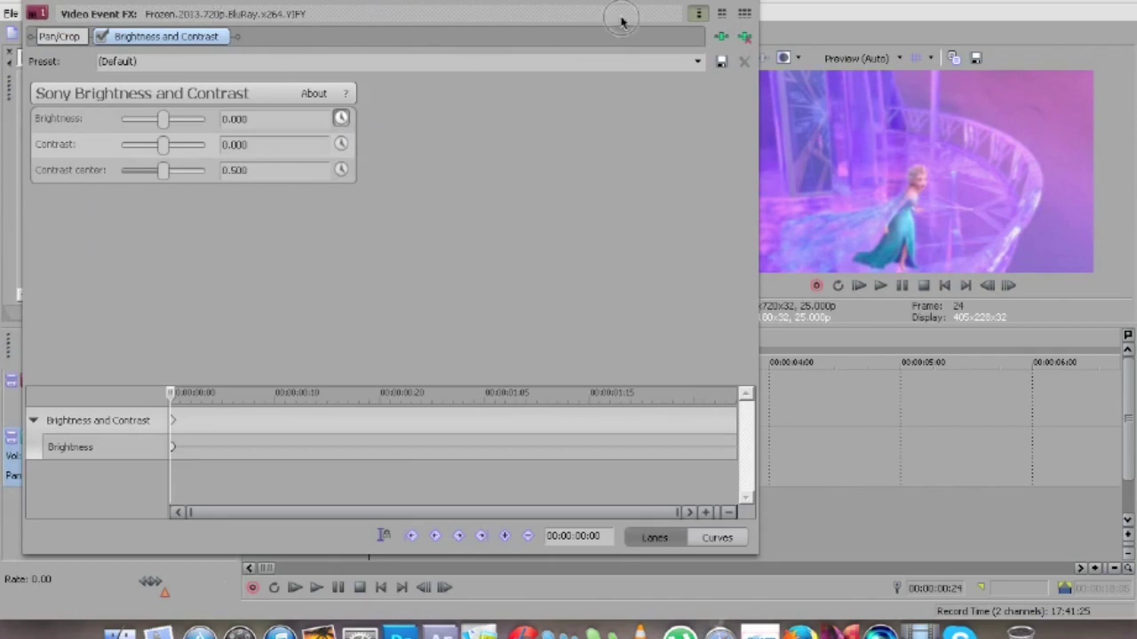
pyautogui.moveTo(322, 5); pyautogui.dragTo(805, 33)
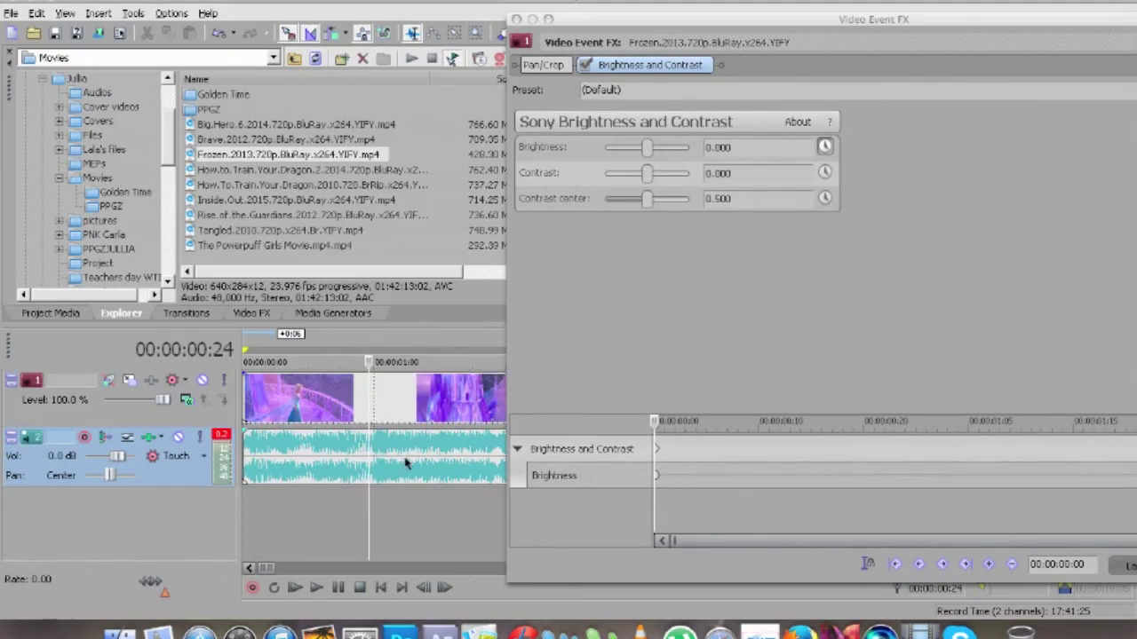
pyautogui.moveTo(691, 13); pyautogui.dragTo(234, 10)
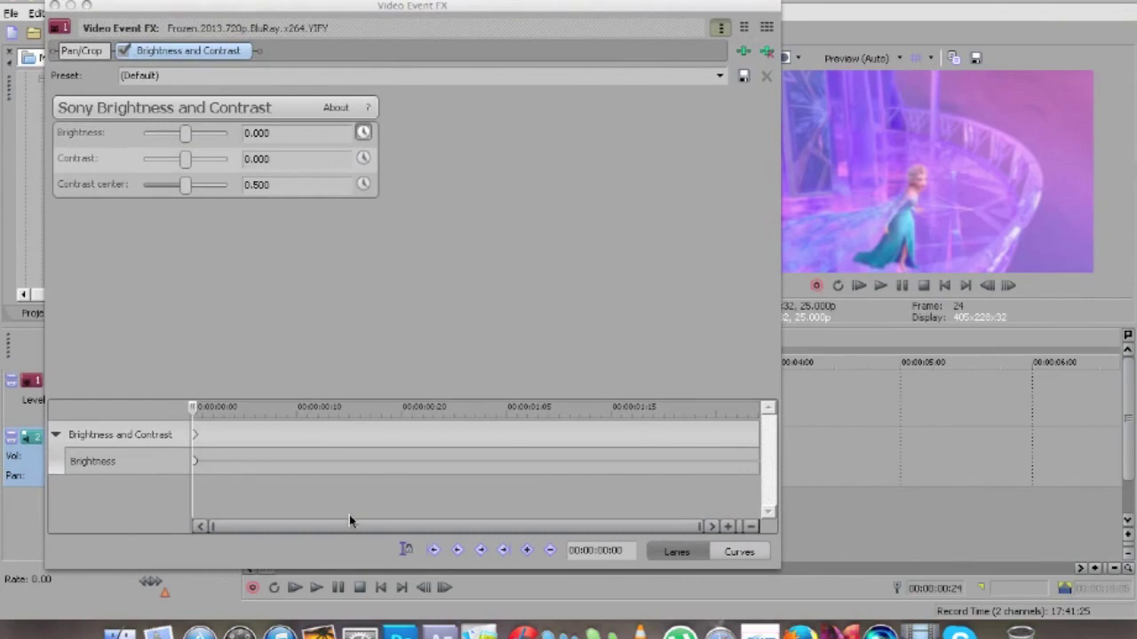
pyautogui.click(406, 550)
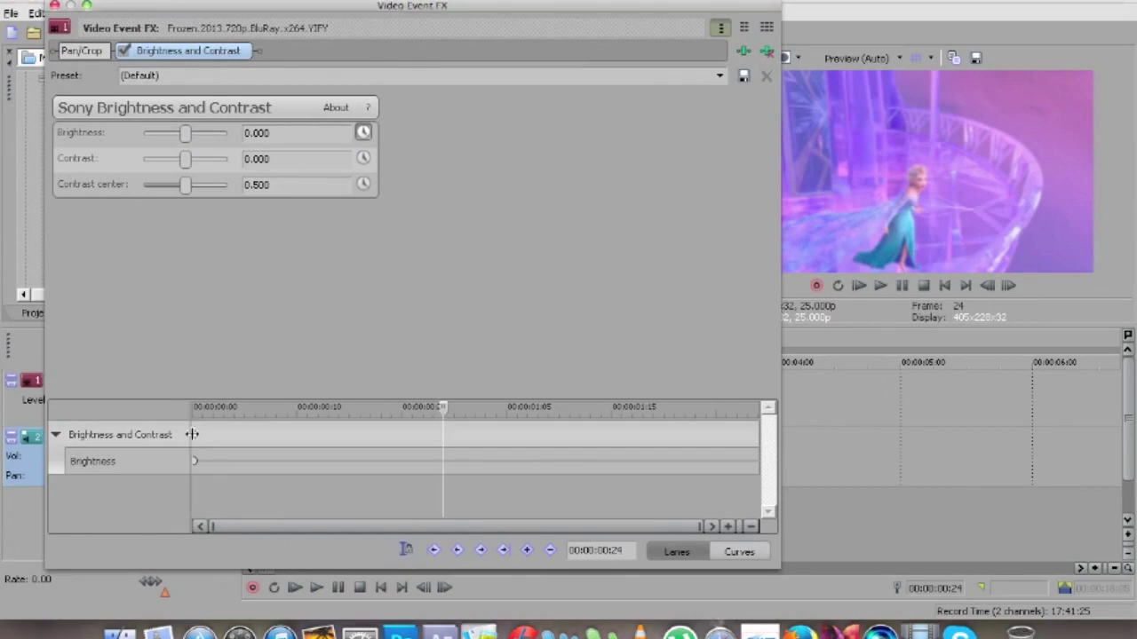
pyautogui.moveTo(191, 434); pyautogui.dragTo(431, 393)
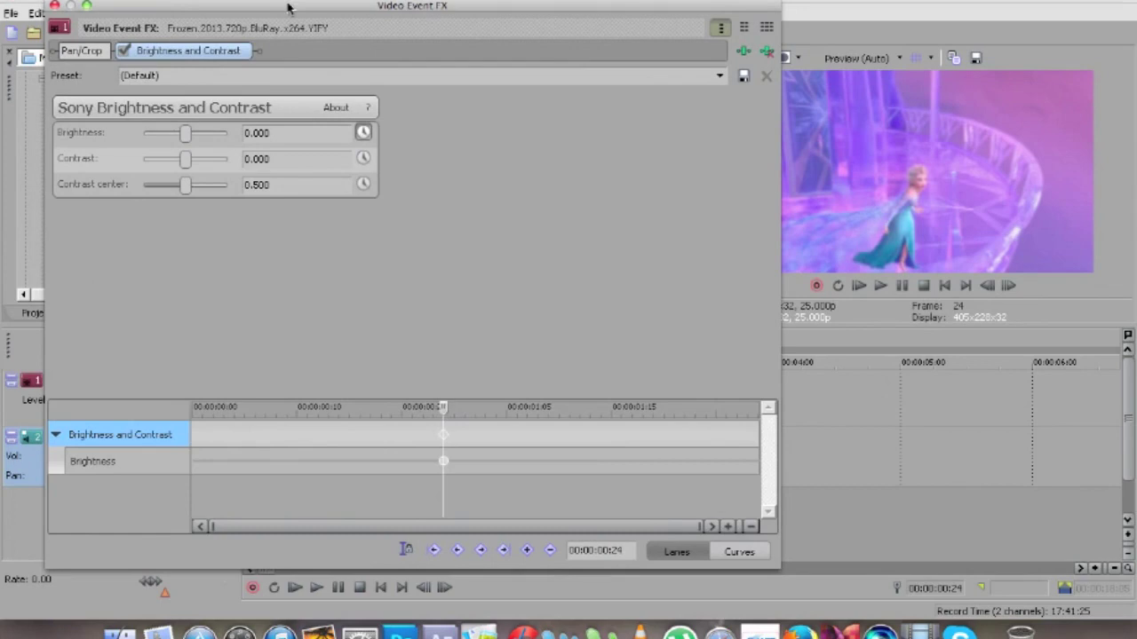
# Add a keyframe at 00:00:01:01 with Brightness set to 0.5
pyautogui.moveTo(287, 7); pyautogui.dragTo(693, 7)
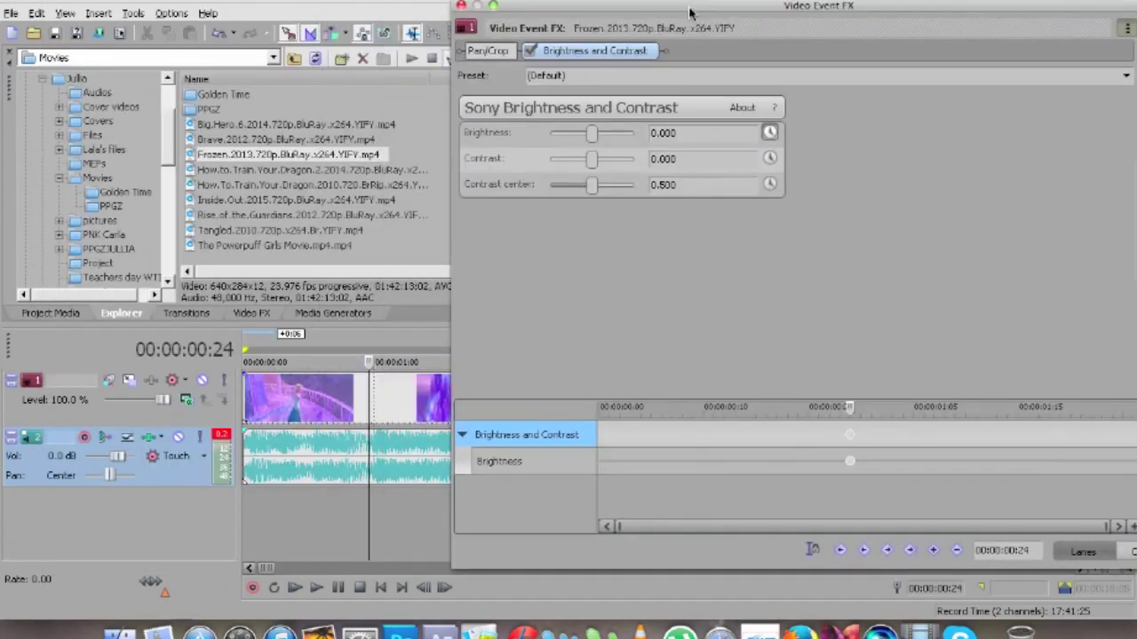
pyautogui.click(860, 449)
pyautogui.press('Right')
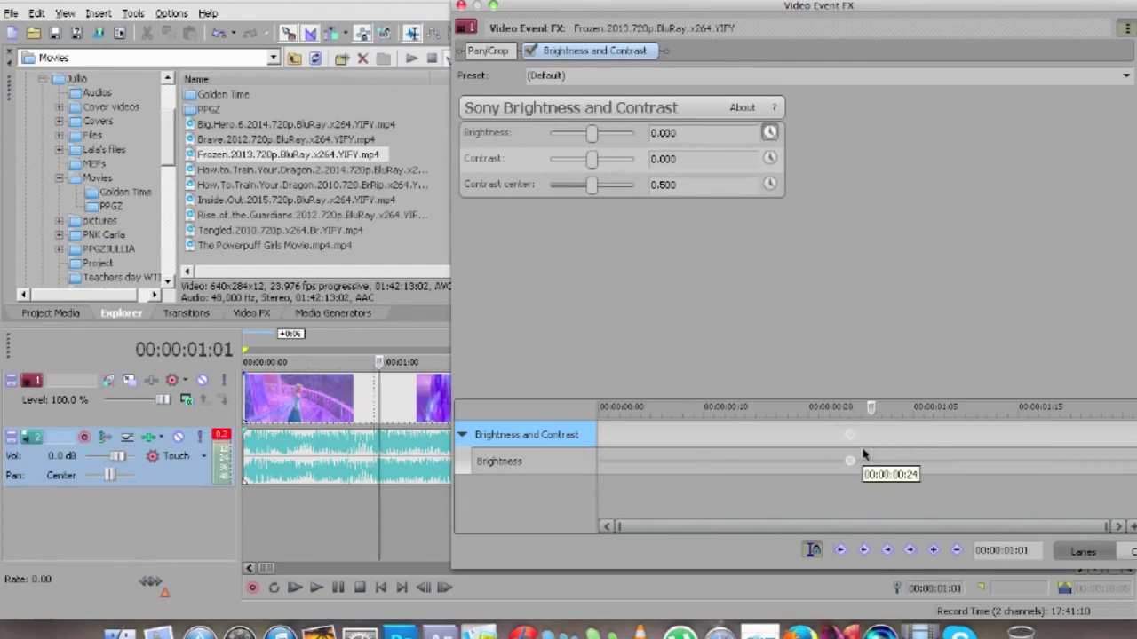
pyautogui.click(662, 134)
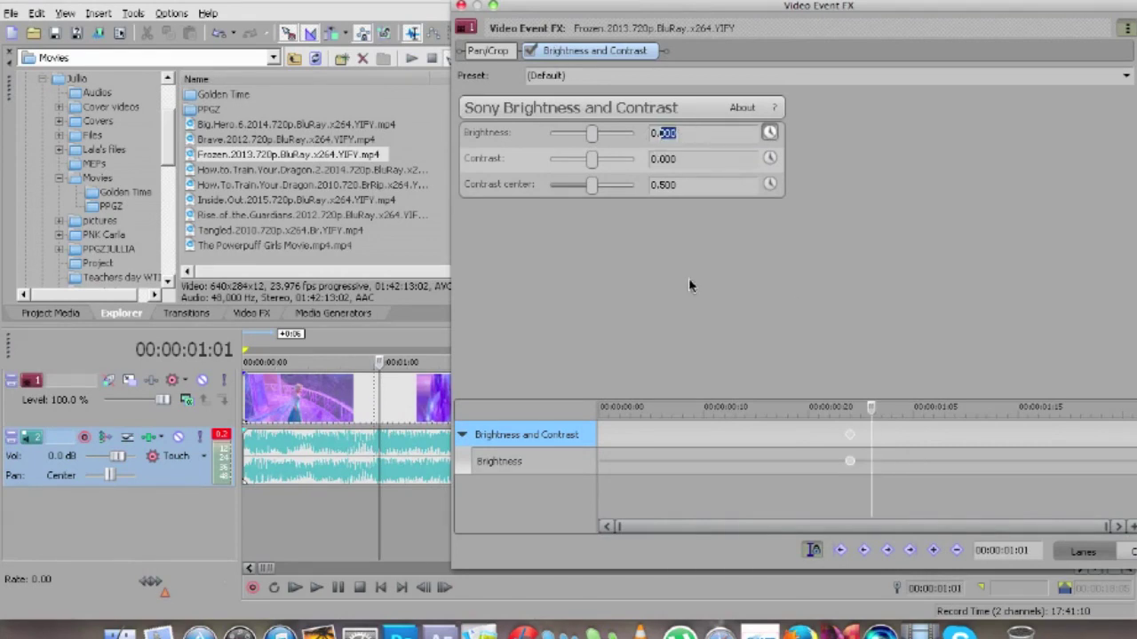
pyautogui.write('0.5')
pyautogui.press('Return')
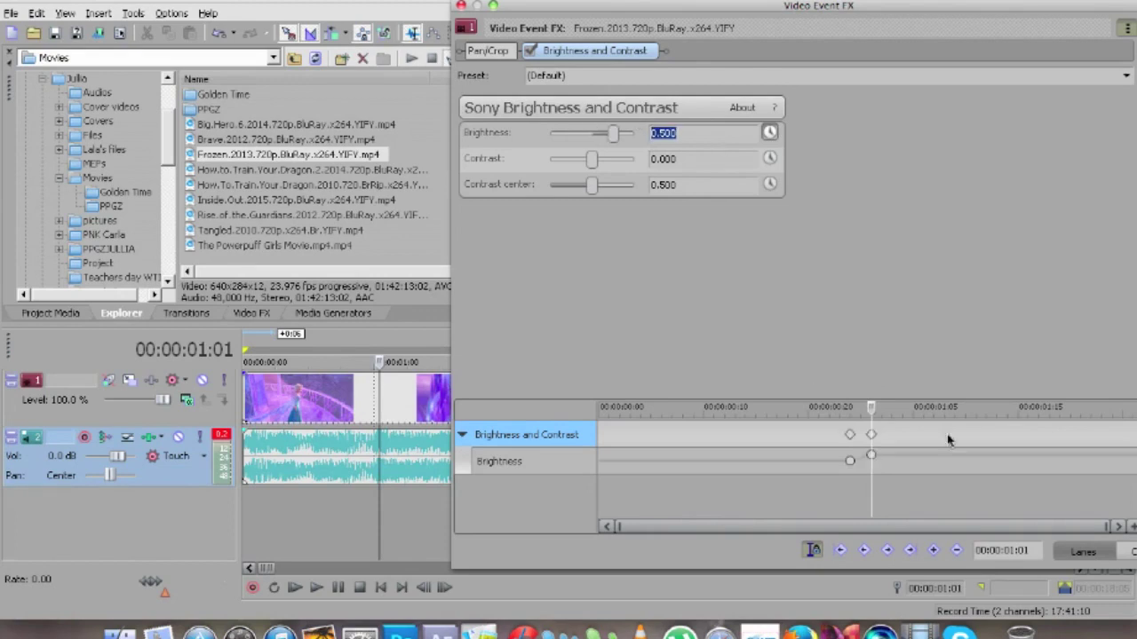
# Add a keyframe at 00:00:01:03 with Brightness set to 0, and close the effect window
pyautogui.click(872, 436)
pyautogui.moveTo(857, 10); pyautogui.dragTo(407, 5)
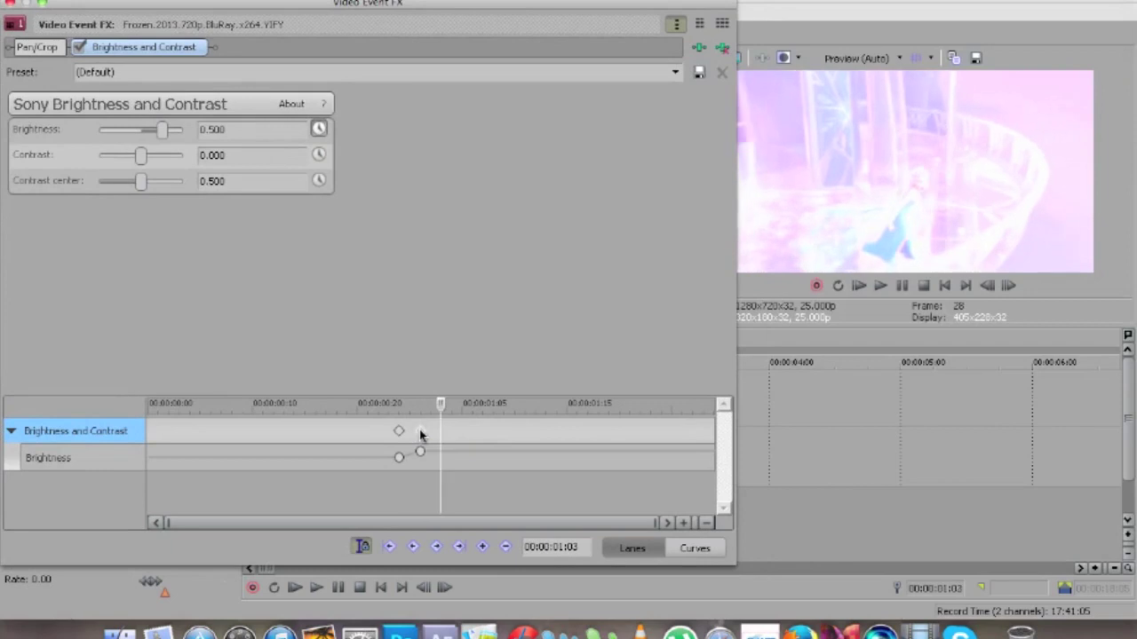
pyautogui.moveTo(215, 9); pyautogui.dragTo(603, 30)
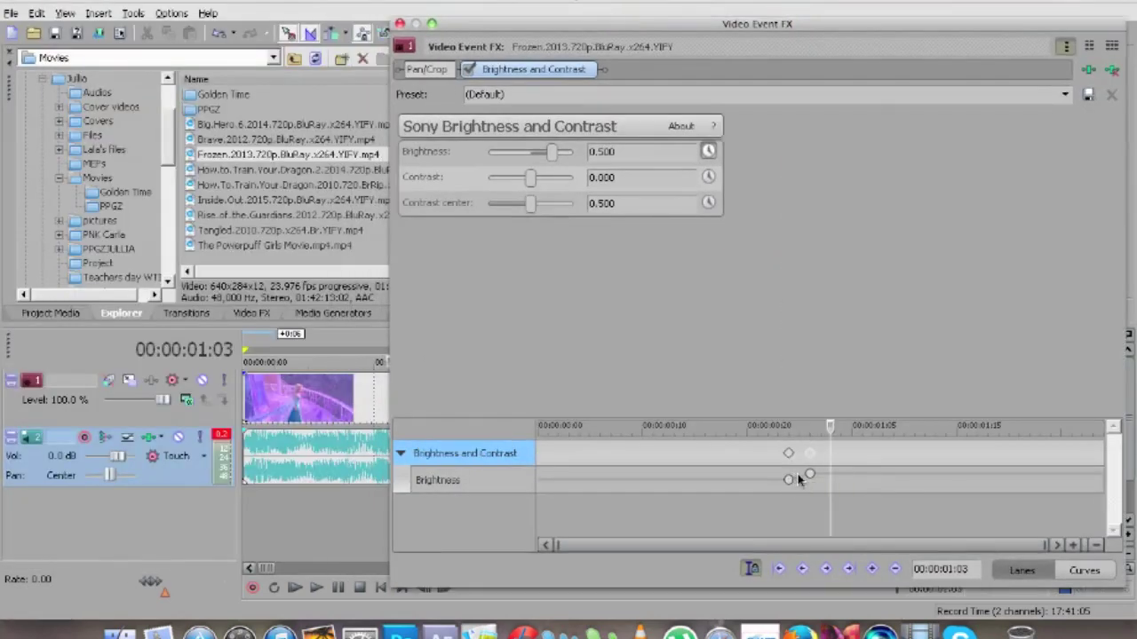
pyautogui.doubleClick(620, 153)
pyautogui.write('0')
pyautogui.press('Return')
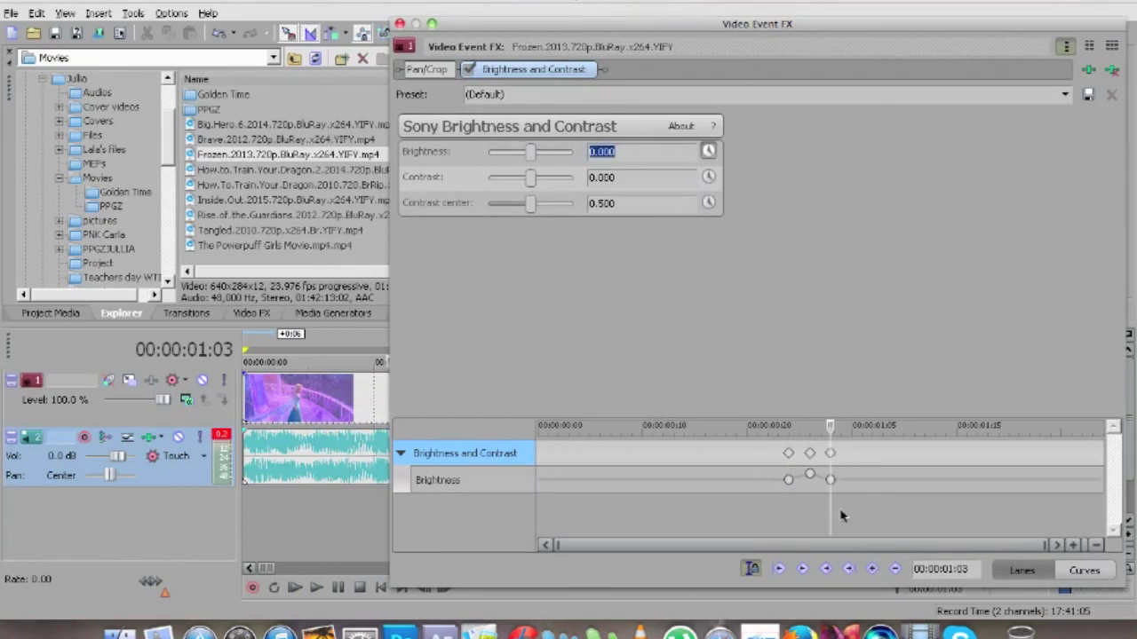
pyautogui.click(400, 24)
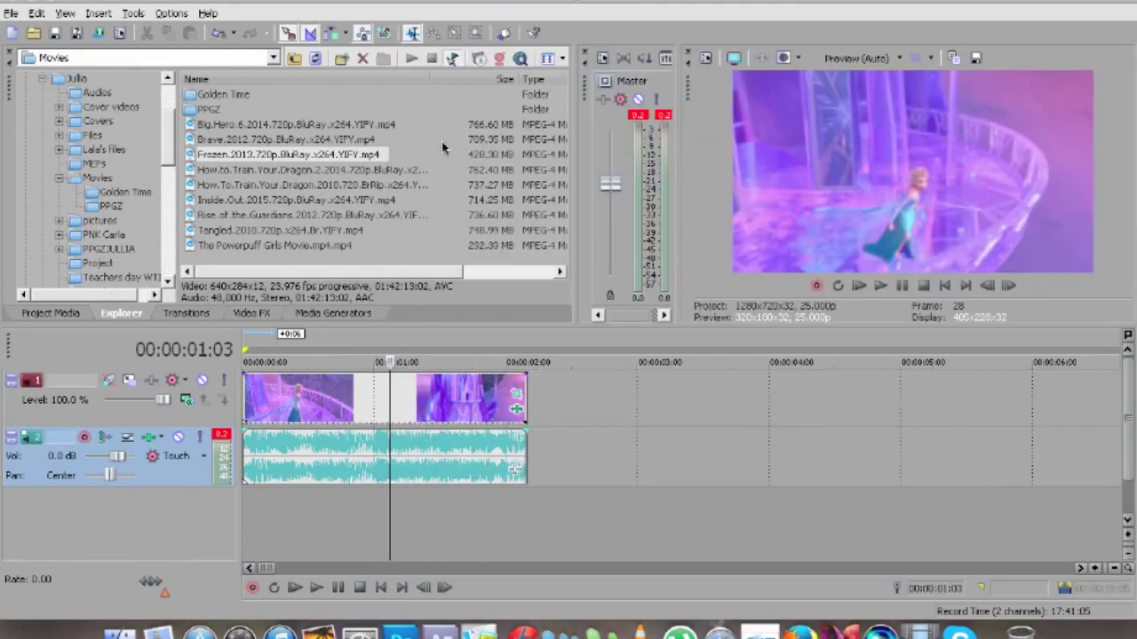
# Play the timeline repeatedly from 00:00:00:24 to check the brightness flash against the music
pyautogui.click(371, 338)
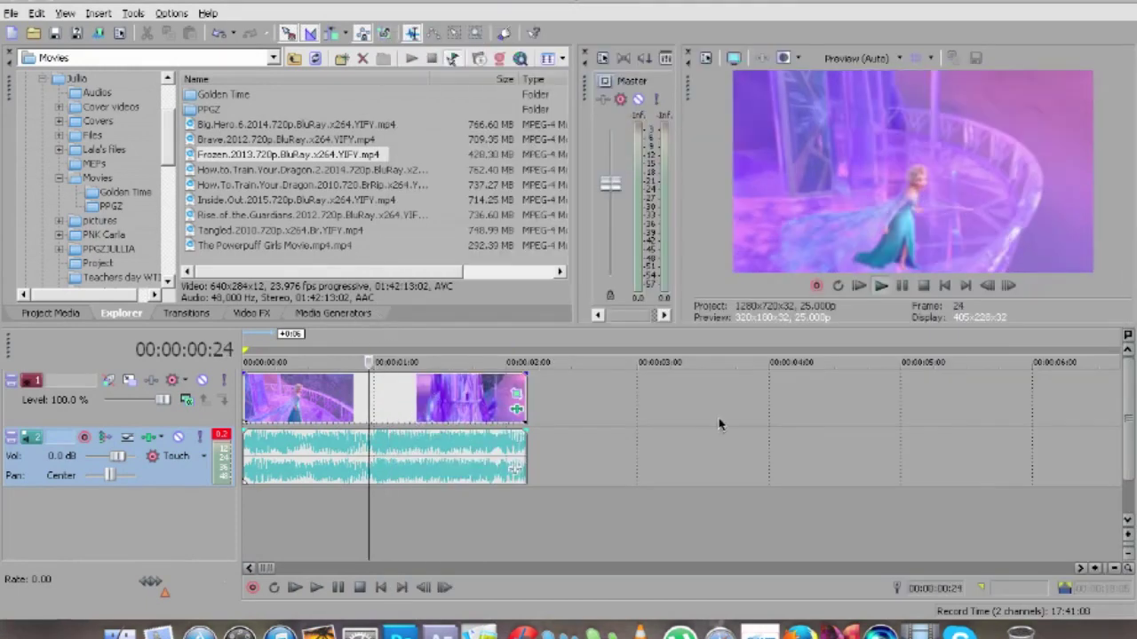
pyautogui.press('space')
pyautogui.press('space')
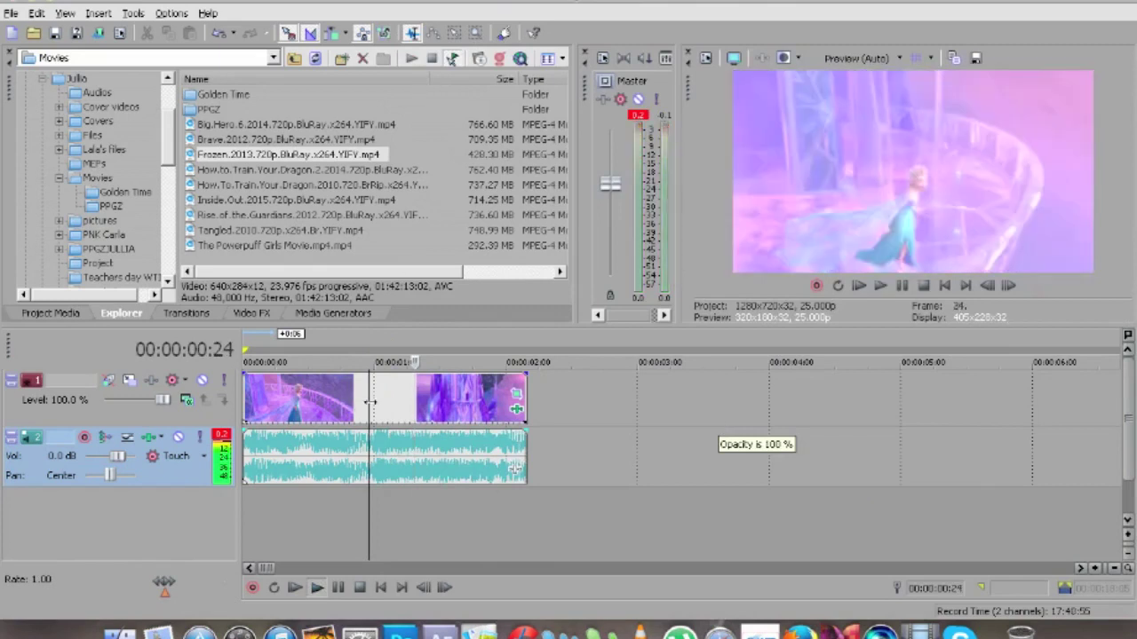
pyautogui.press('space')
pyautogui.press('space')
pyautogui.press('space')
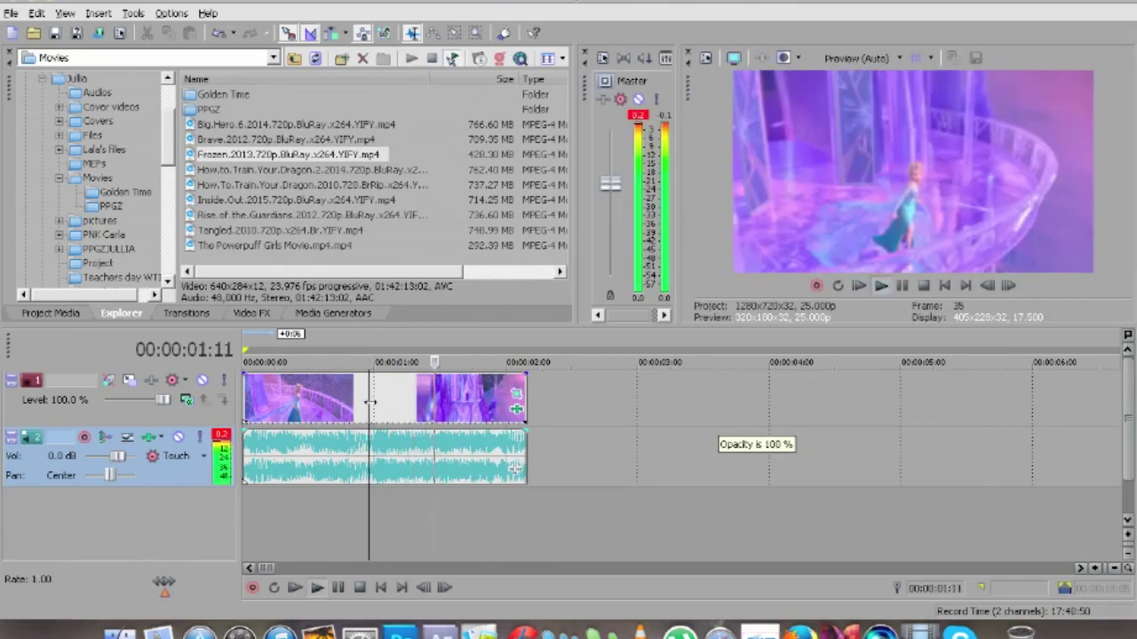
pyautogui.press('space')
pyautogui.press('space')
pyautogui.press('space')
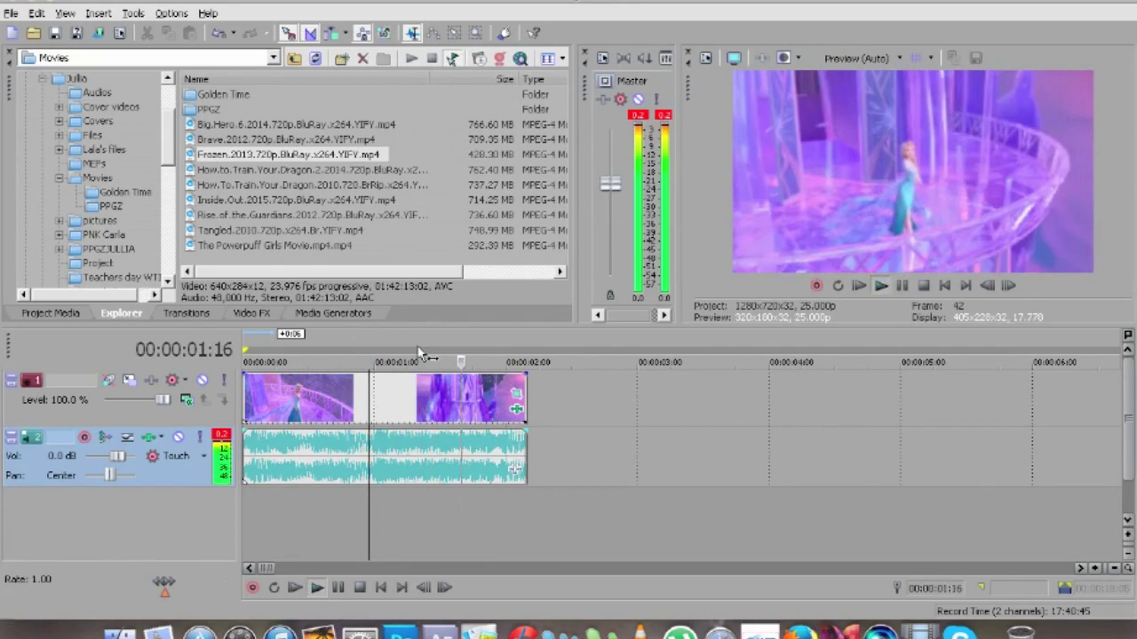
pyautogui.press('space')
pyautogui.press('space')
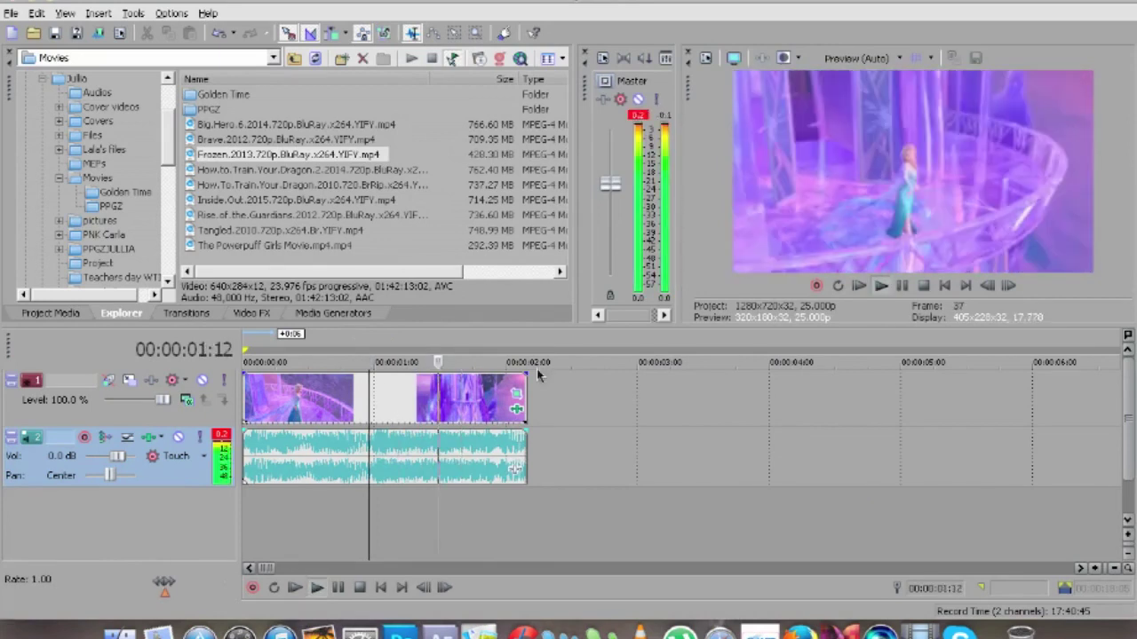
pyautogui.press('Return')
# Find the second beat by playback and place the timeline cursor at 00:00:01:08
pyautogui.click(403, 332)
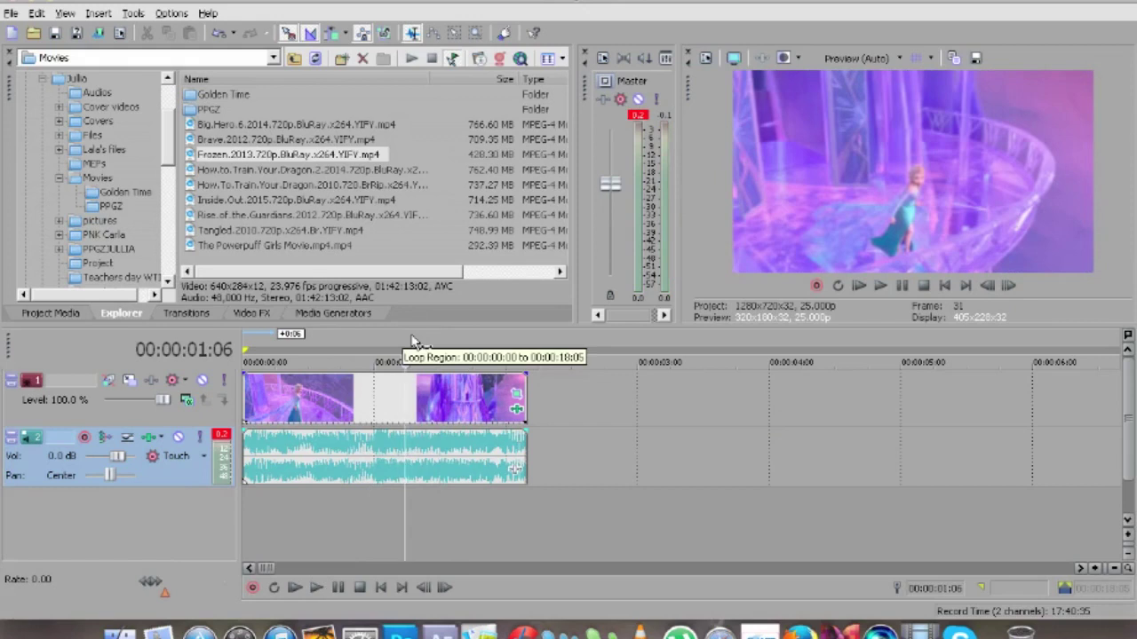
pyautogui.press('space')
pyautogui.press('Return')
pyautogui.press('Left')
pyautogui.press('Left')
pyautogui.press('Left')
pyautogui.press('Right')
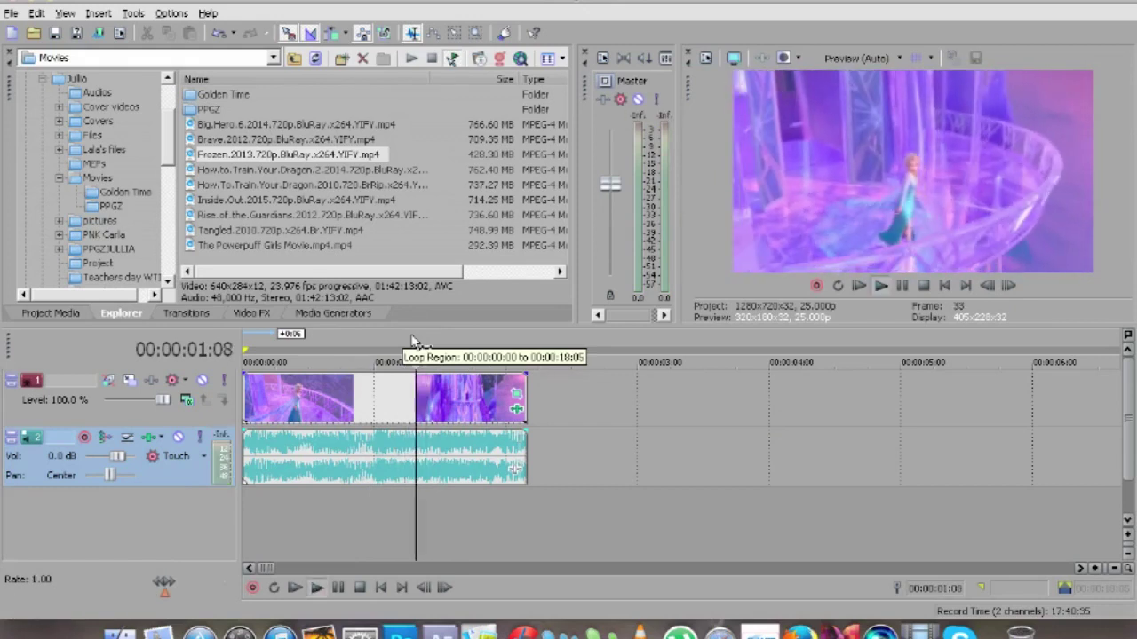
pyautogui.press('space')
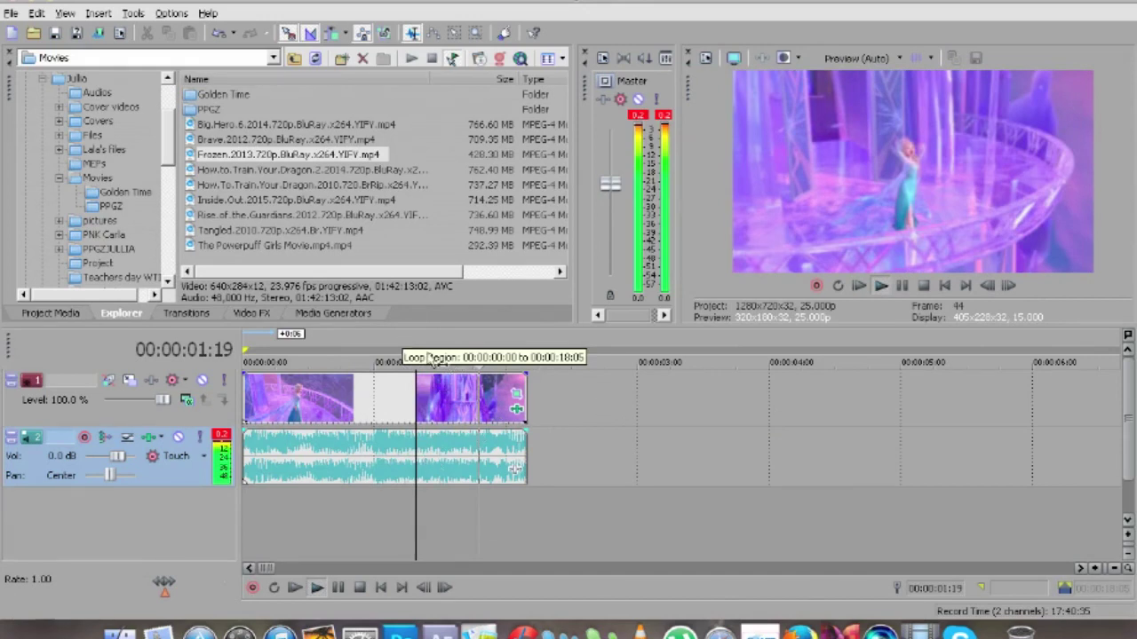
pyautogui.press('space')
# Reopen the video event's effects and add a Brightness keyframe of 0 at 00:00:01:08
pyautogui.click(518, 416)
pyautogui.moveTo(789, 16); pyautogui.dragTo(441, 10)
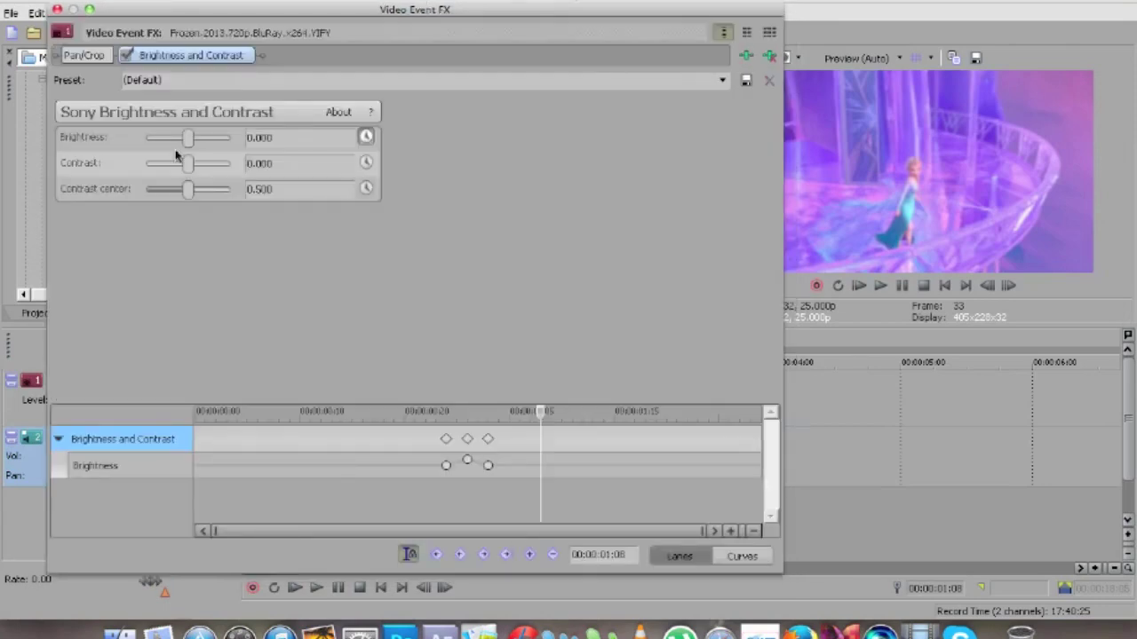
pyautogui.moveTo(272, 142); pyautogui.dragTo(254, 143)
pyautogui.click(545, 474)
pyautogui.click(304, 136)
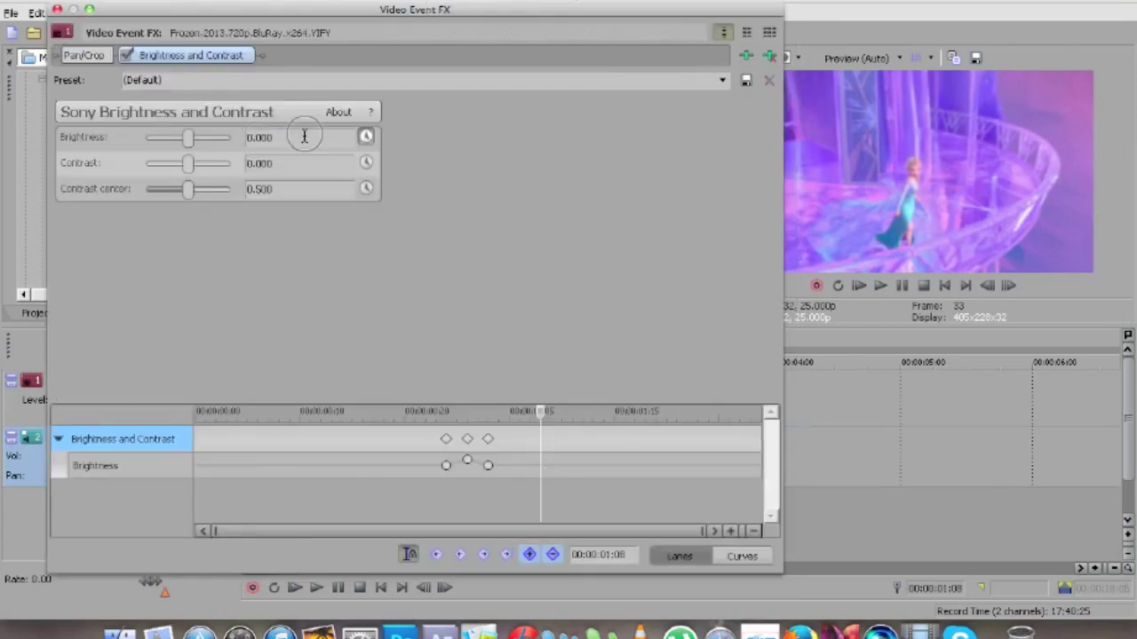
pyautogui.click(189, 137)
# Add a keyframe at 00:00:01:10 with Brightness set to 0.5 for the second flash
pyautogui.click(545, 440)
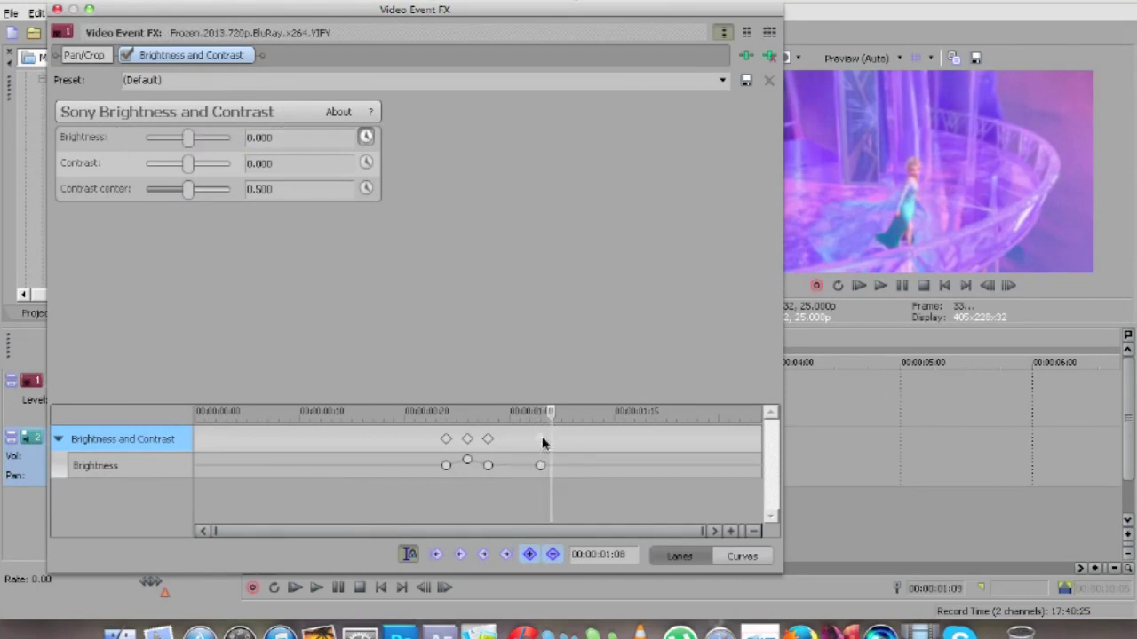
pyautogui.click(565, 460)
pyautogui.moveTo(272, 138); pyautogui.dragTo(202, 138)
pyautogui.press('BackSpace')
pyautogui.write('.5')
pyautogui.press('Return')
# Add a Brightness keyframe of 0 at 00:00:01:12 to end the second flash
pyautogui.click(564, 436)
pyautogui.press('Right')
pyautogui.press('Right')
pyautogui.write('0')
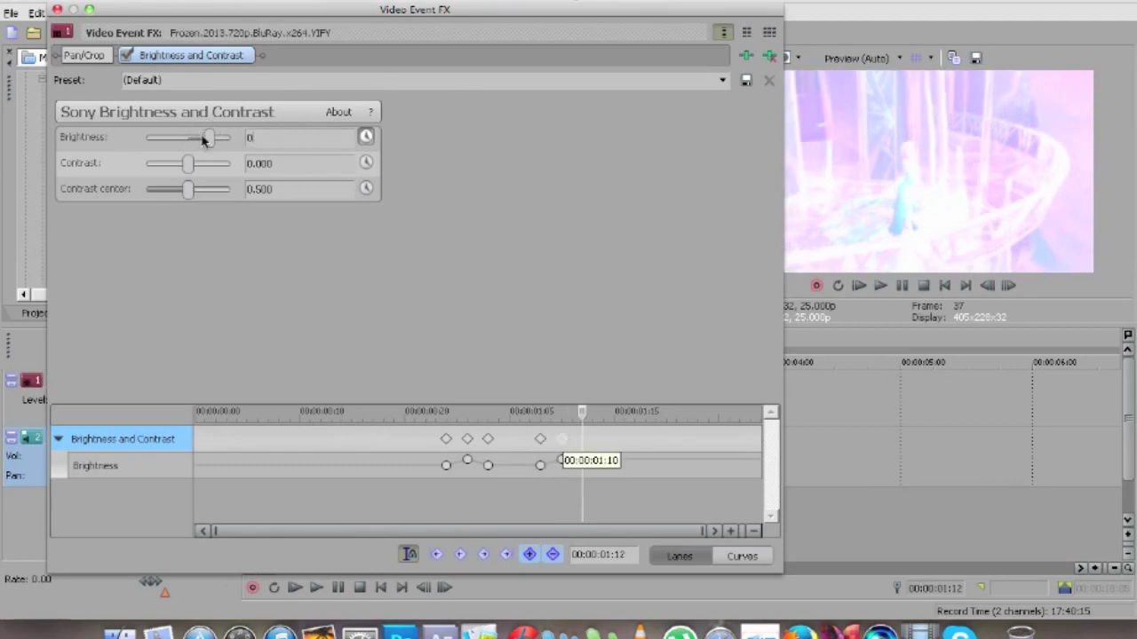
pyautogui.press('Return')
# Add a keyframe at 00:00:01:14 with Brightness set to 0.5 for the third flash
pyautogui.click(579, 434)
pyautogui.press('Right')
pyautogui.press('Right')
pyautogui.moveTo(273, 138); pyautogui.dragTo(160, 139)
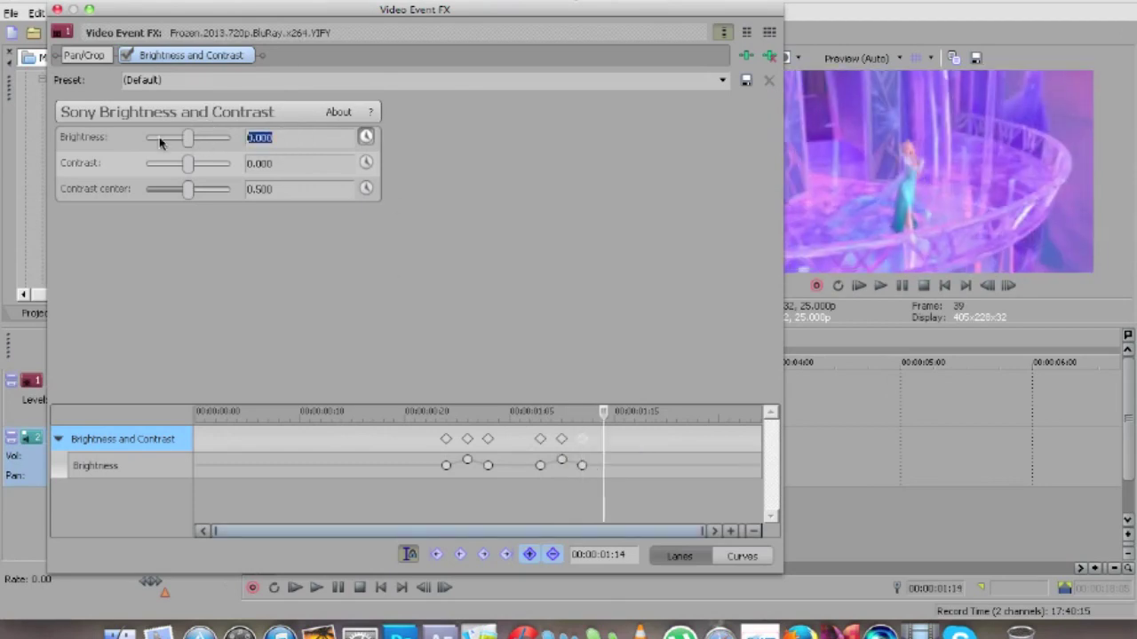
pyautogui.write('1')
pyautogui.press('Return')
pyautogui.write('.')
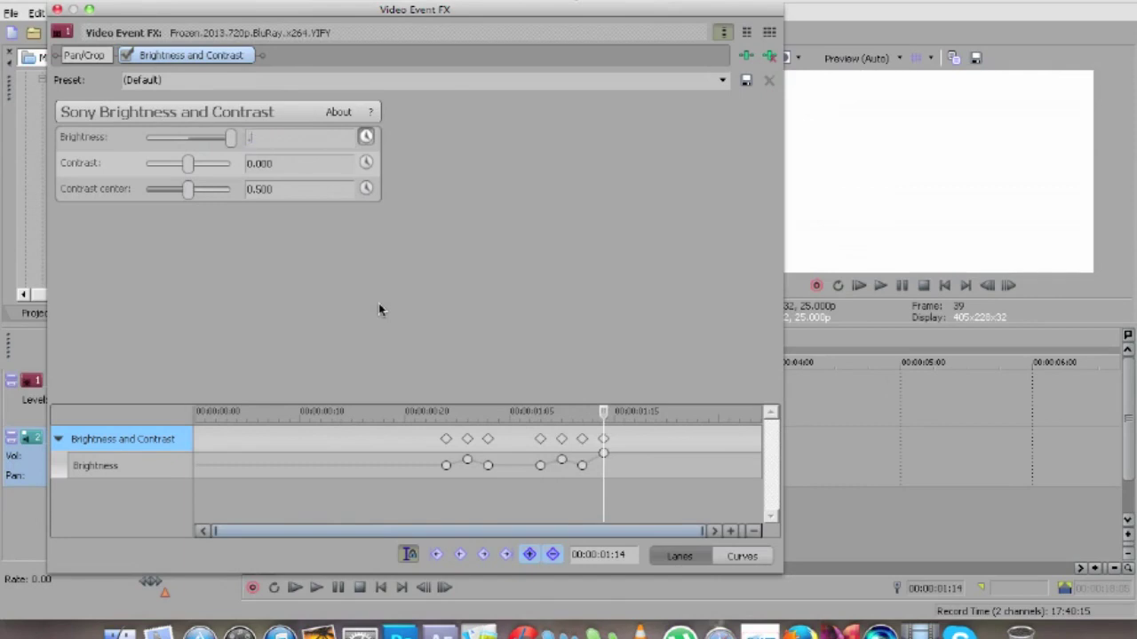
pyautogui.write('5')
pyautogui.press('Return')
# Add a Brightness keyframe of 0 at 00:00:01:16 to end the third flash
pyautogui.click(603, 440)
pyautogui.press('Right')
pyautogui.press('Right')
pyautogui.moveTo(293, 139); pyautogui.dragTo(209, 138)
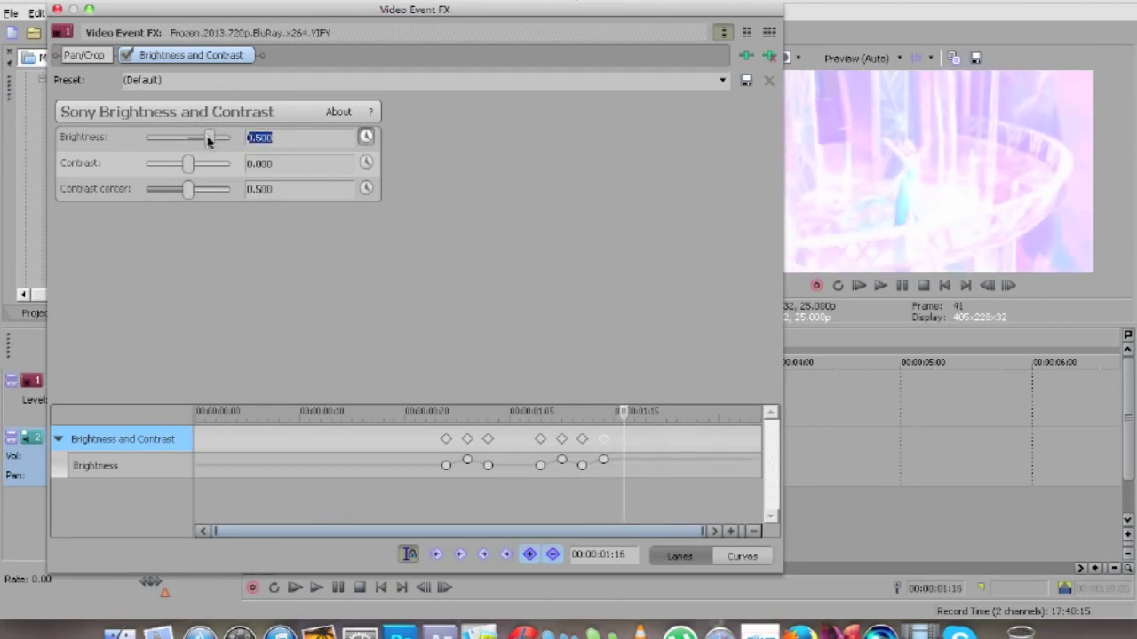
pyautogui.write('0')
pyautogui.press('Return')
# Add a keyframe at 00:00:01:18 with Brightness set to 0.5 for the fourth flash
pyautogui.click(634, 441)
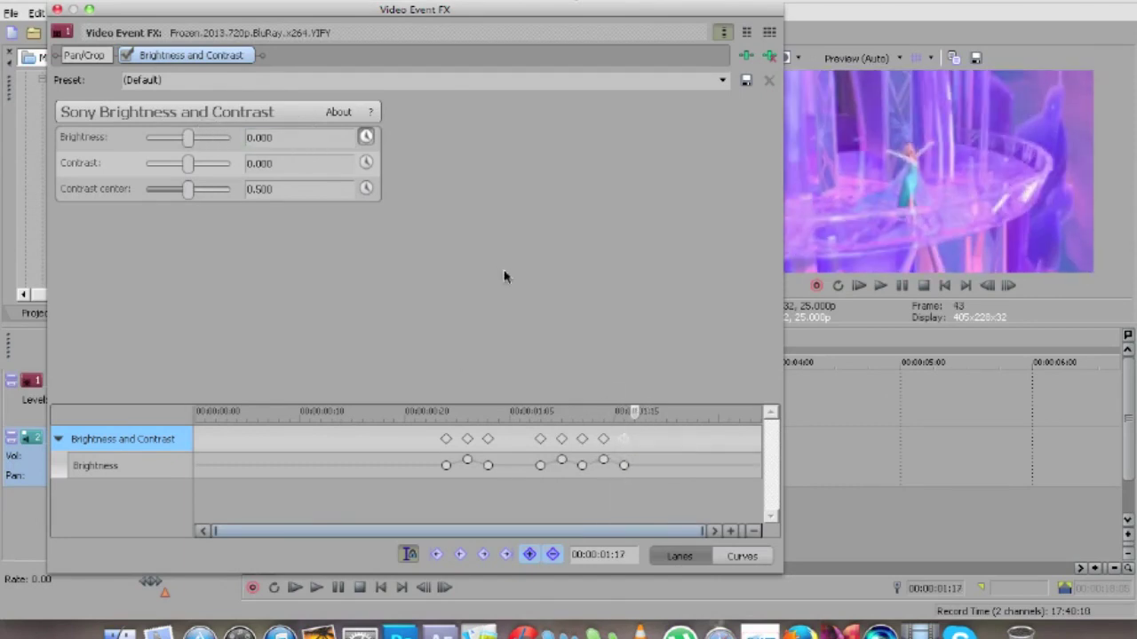
pyautogui.press('Right')
pyautogui.moveTo(305, 137); pyautogui.dragTo(188, 138)
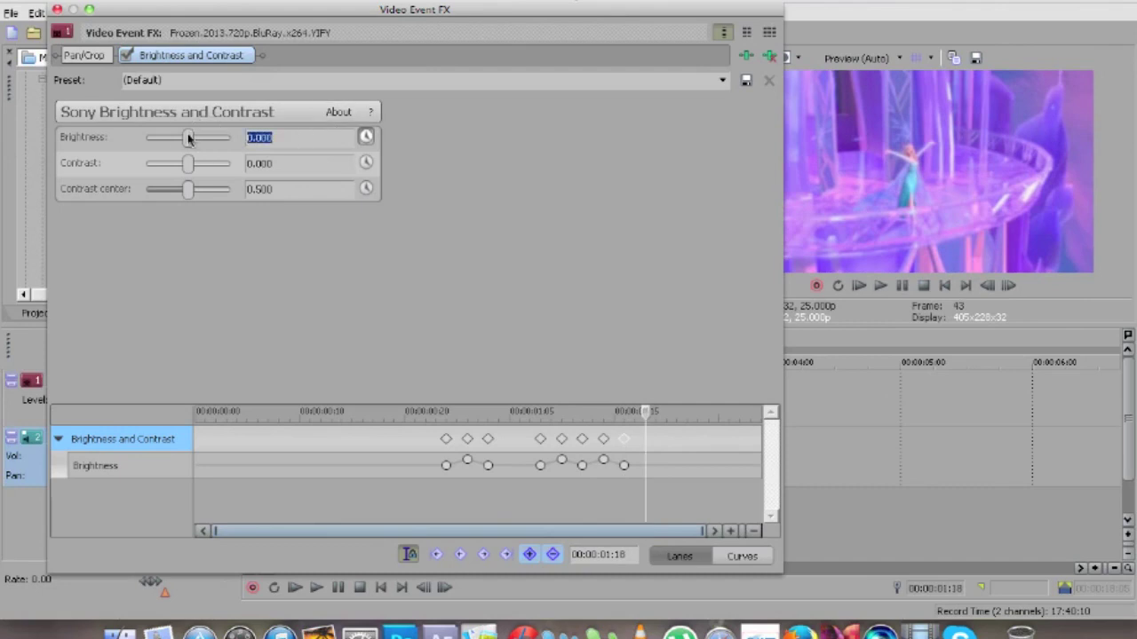
pyautogui.write('.5')
pyautogui.press('Return')
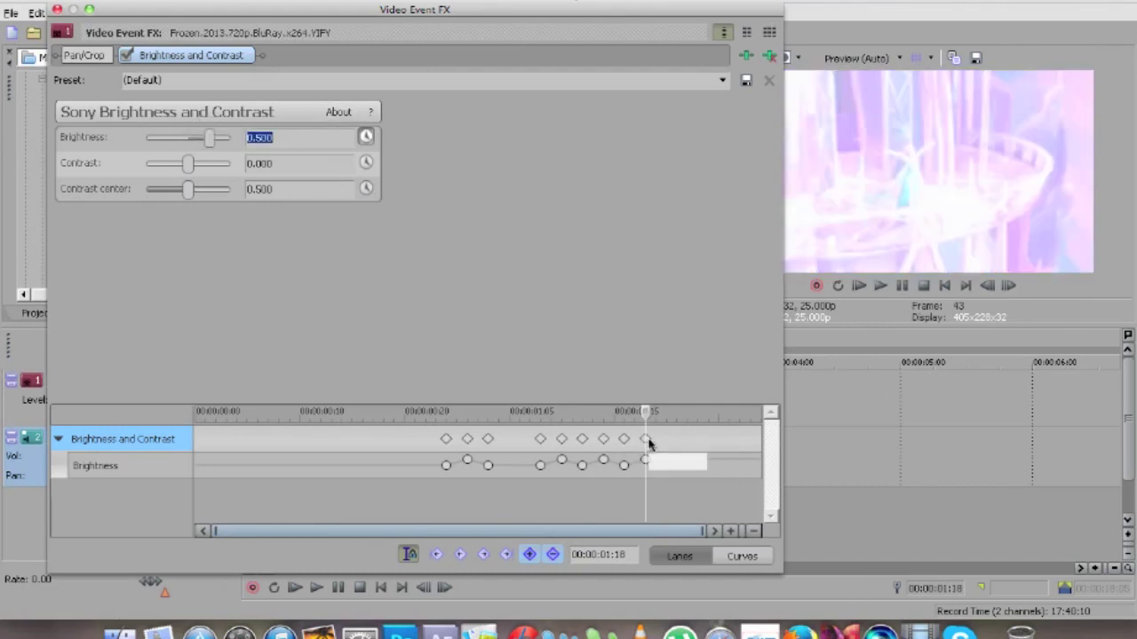
# Add a Brightness keyframe of 0 at 00:00:01:20 to end the fourth flash
pyautogui.press('Right')
pyautogui.press('Right')
pyautogui.click(211, 137)
pyautogui.write('0')
pyautogui.press('Return')
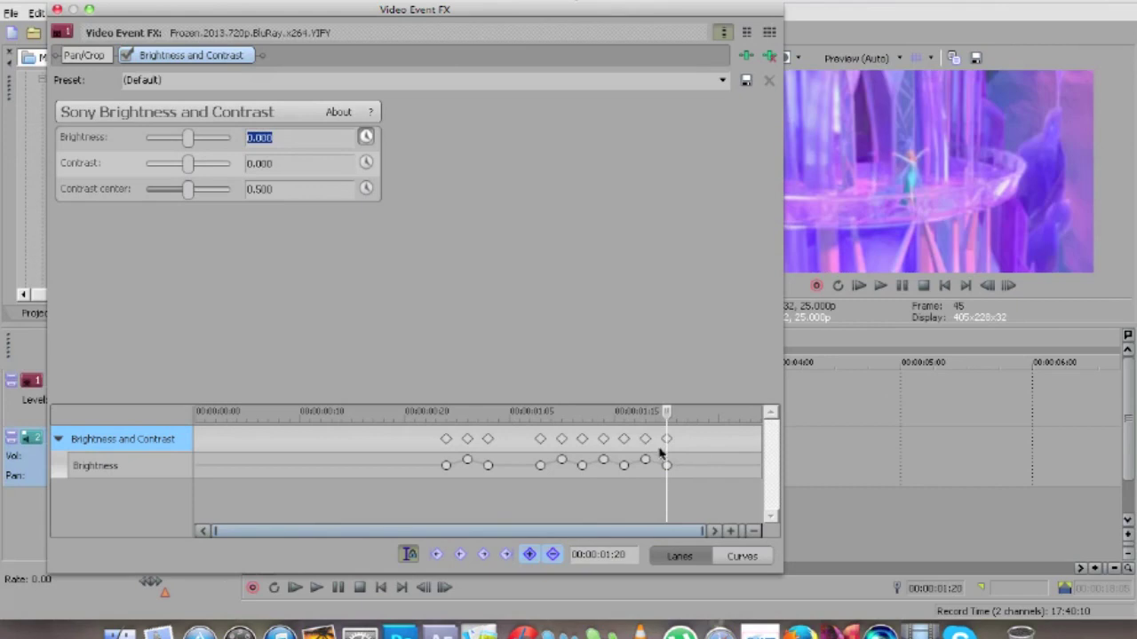
# Add a keyframe at 00:00:01:22 with Brightness set to 0.5 for the fifth flash
pyautogui.press('Right')
pyautogui.press('Right')
pyautogui.click(216, 131)
pyautogui.write('.5')
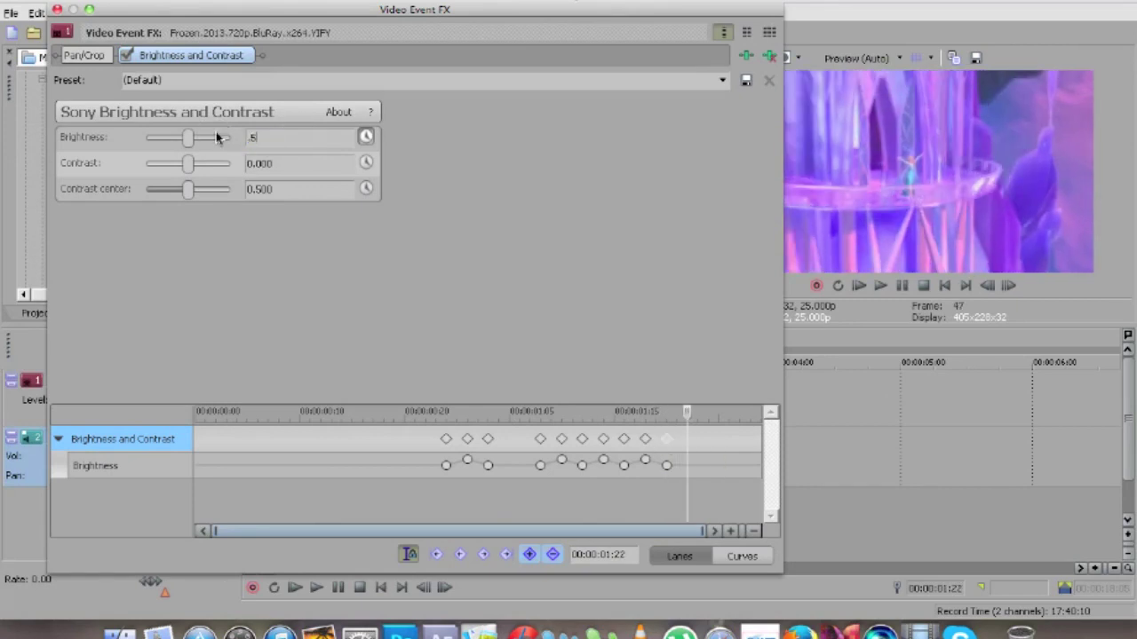
pyautogui.press('Return')
# Add a Brightness keyframe of 0 at 00:00:01:24 to end the fifth flash, and close the event effects window
pyautogui.press('Right')
pyautogui.press('Right')
pyautogui.moveTo(310, 137); pyautogui.dragTo(219, 137)
pyautogui.write('0')
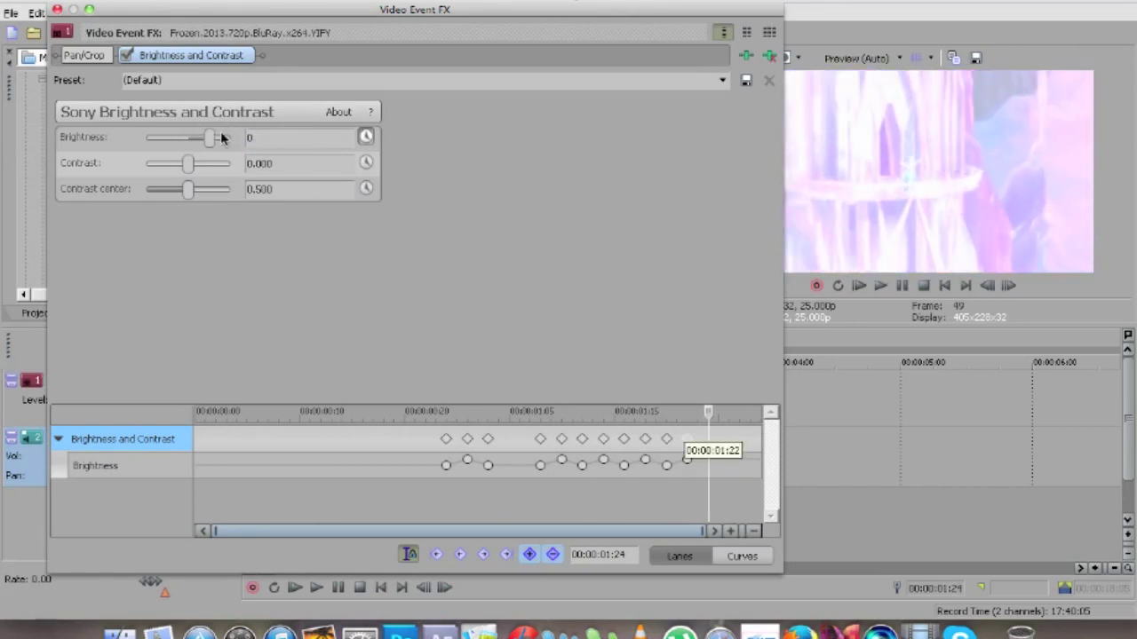
pyautogui.press('Return')
pyautogui.click(56, 8)
# Play the timeline from 00:00:01:09 to check the series of brightness flashes against the music
pyautogui.click(438, 330)
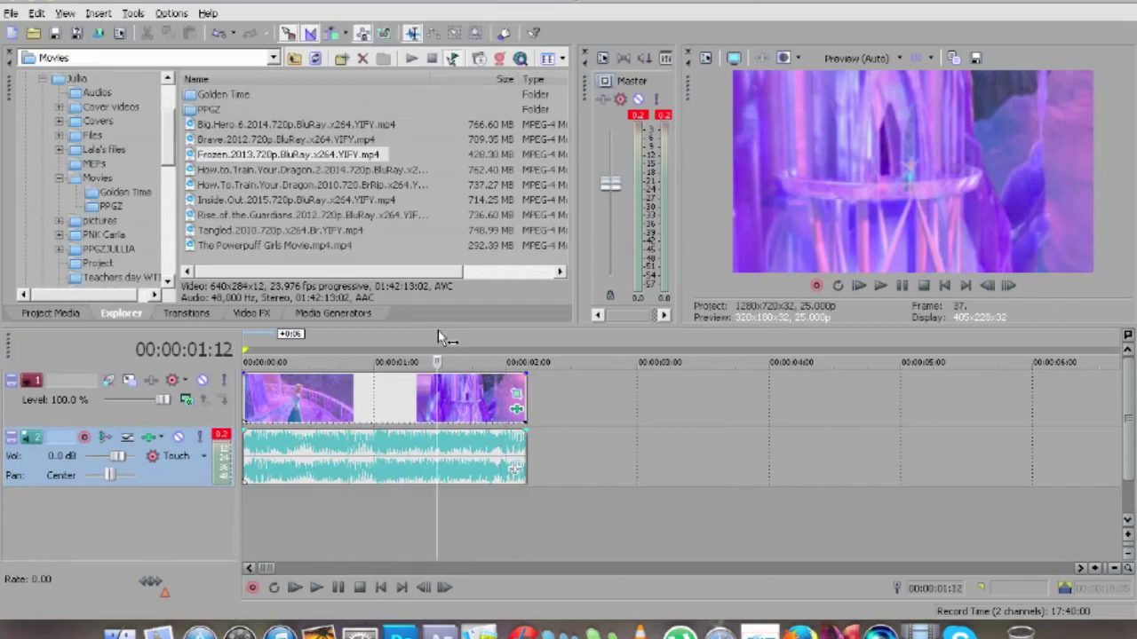
pyautogui.click(422, 331)
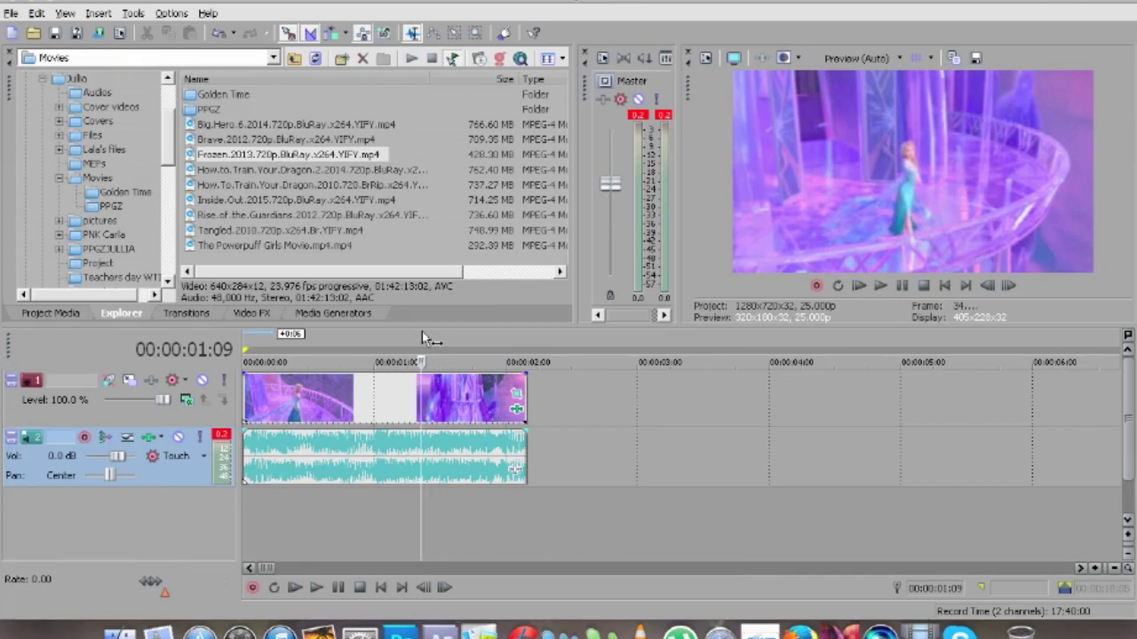
pyautogui.press('space')
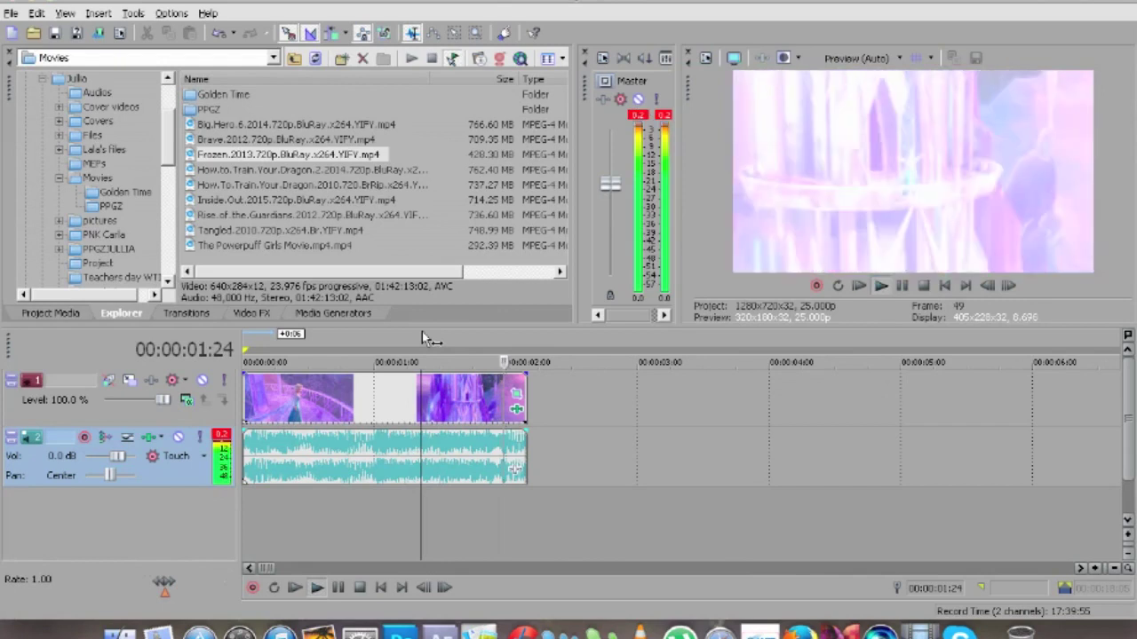